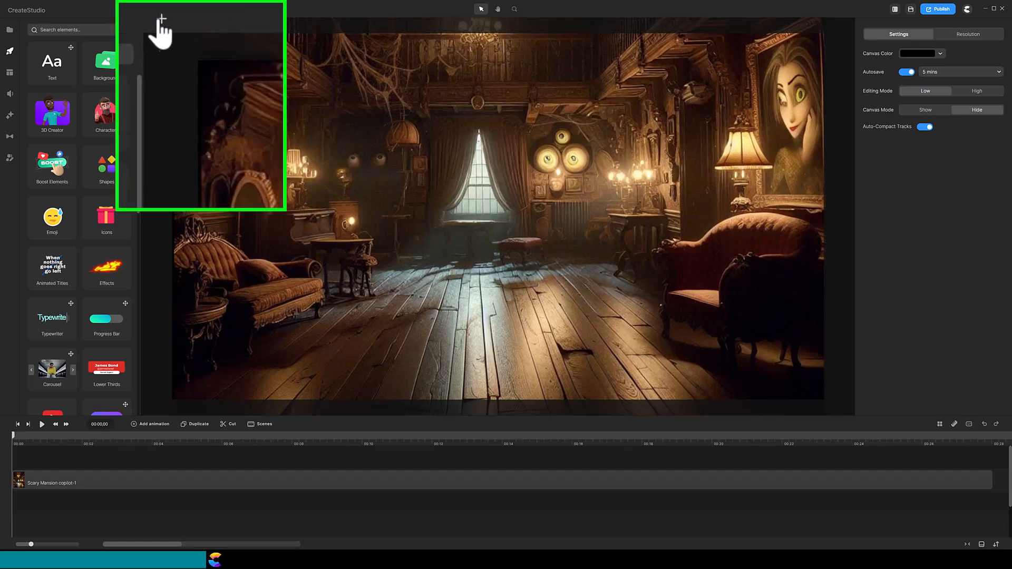
Draw a Pen tool path from the window's peak along the left curtain's edge, curving it to the left end of the sill.
click(161, 21)
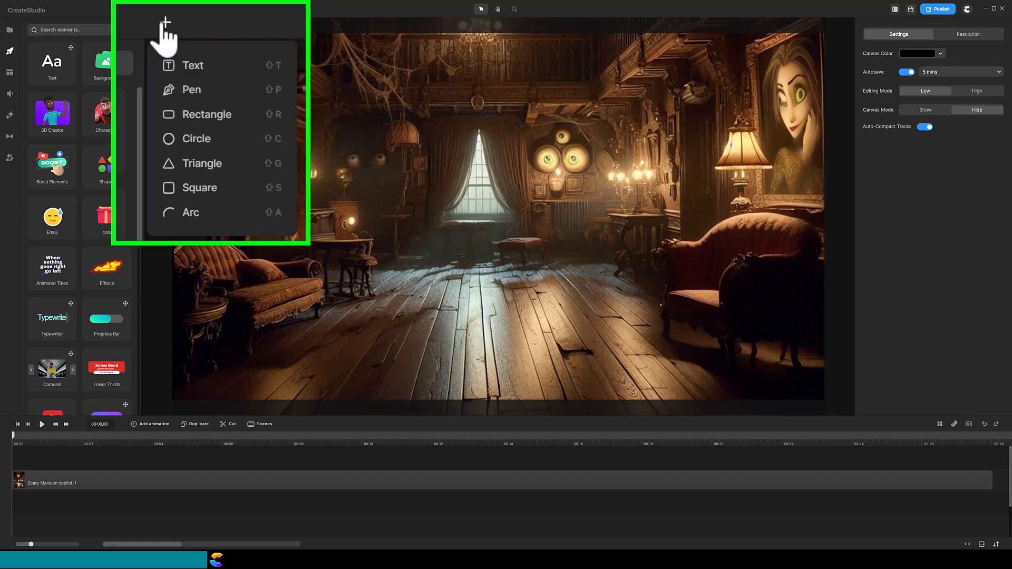
click(186, 91)
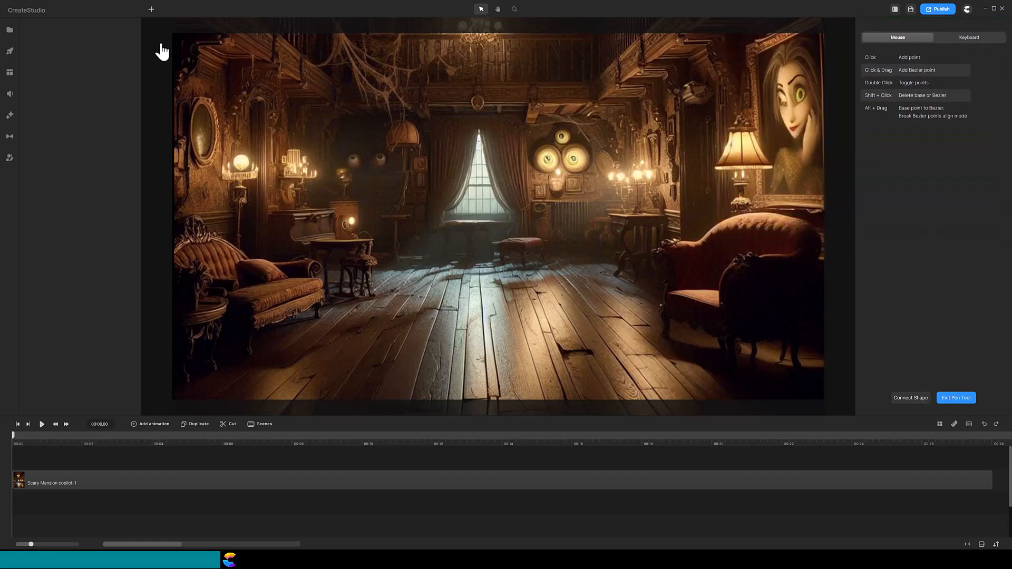
click(479, 130)
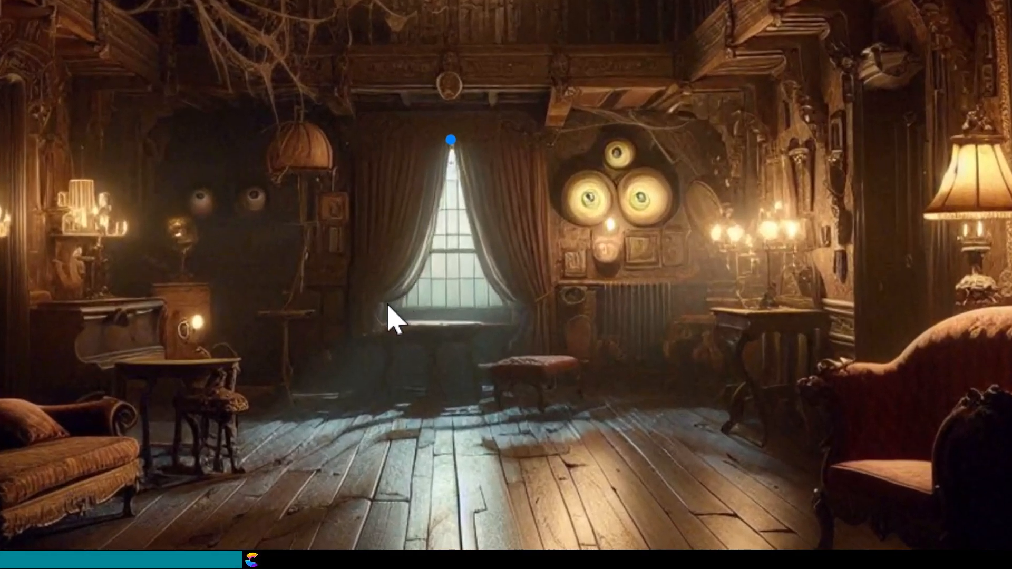
click(387, 305)
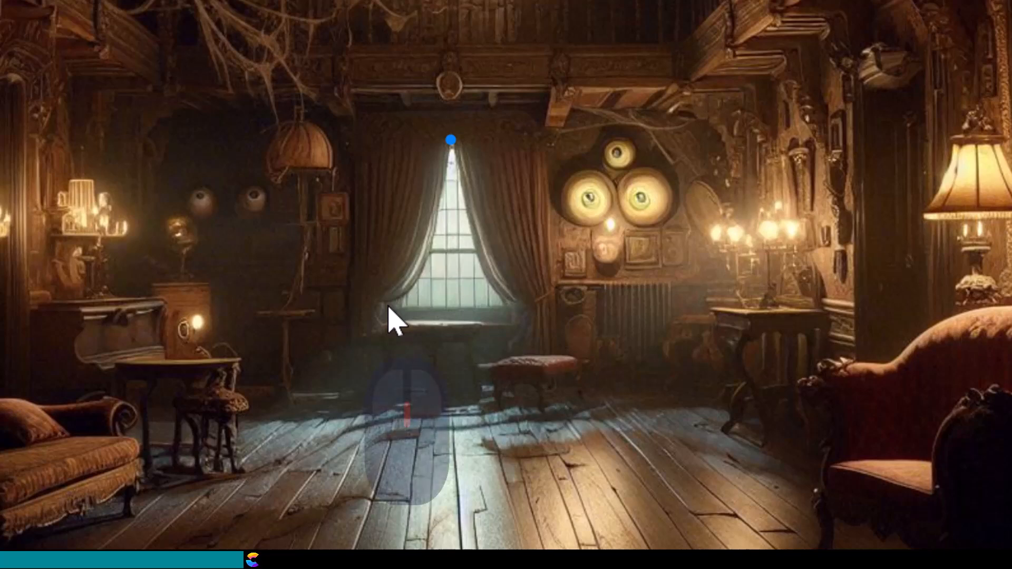
drag(387, 306, 428, 305)
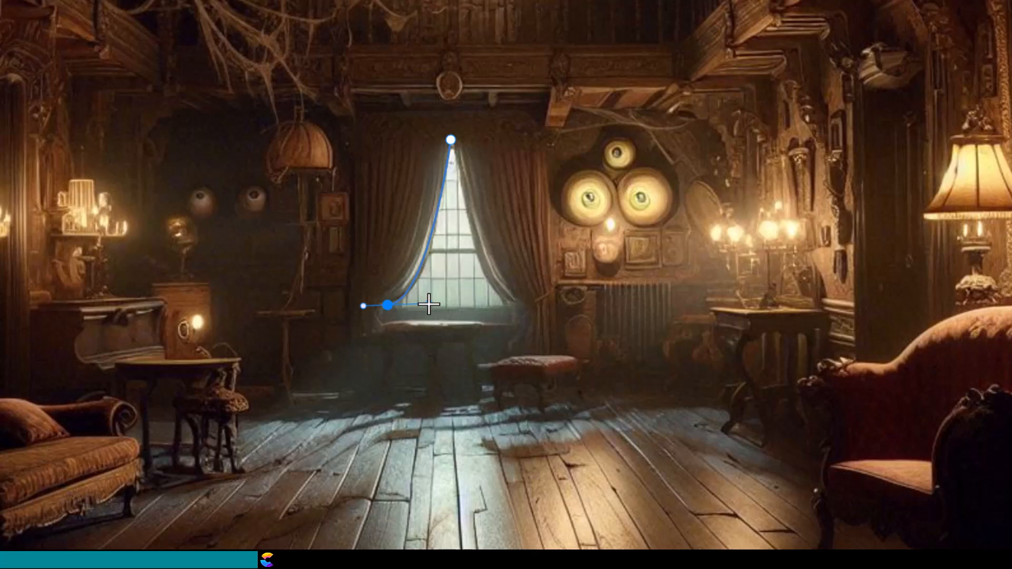
drag(428, 304, 431, 302)
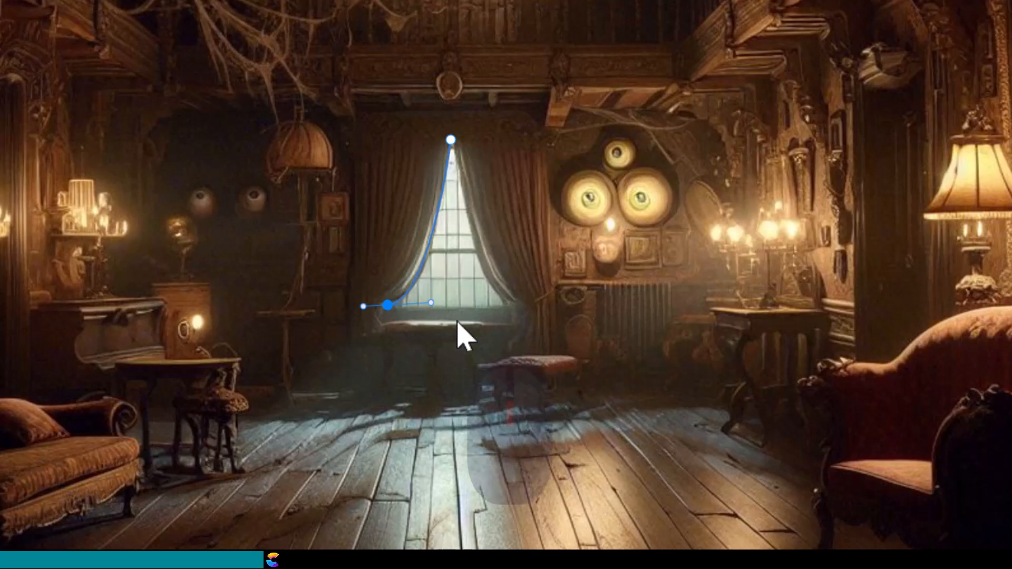
Continue the path along the sill and up the right curtain's edge to the peak, adjust its curves, and connect the shape.
click(500, 305)
drag(503, 307, 508, 303)
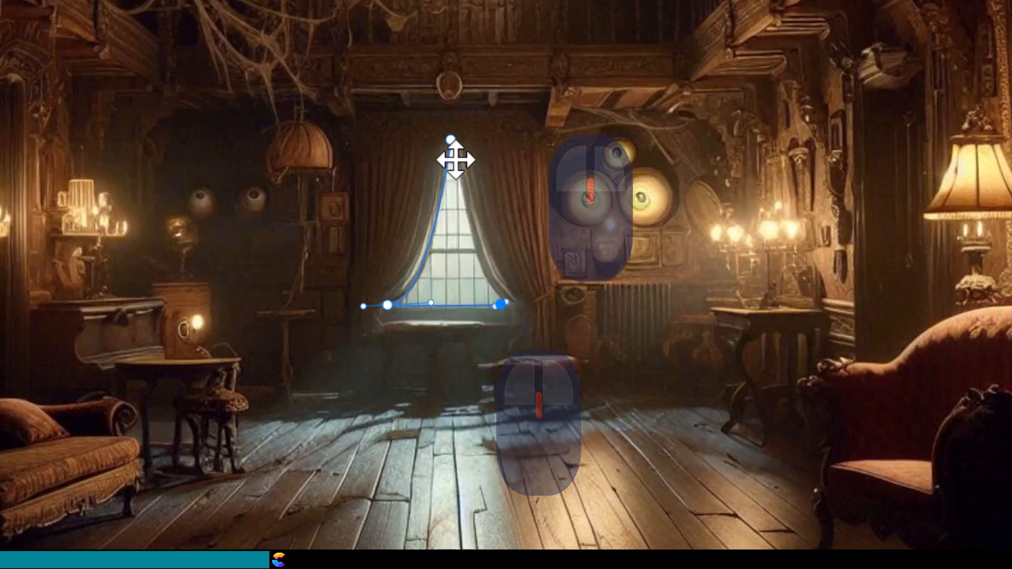
click(451, 140)
drag(465, 157, 457, 131)
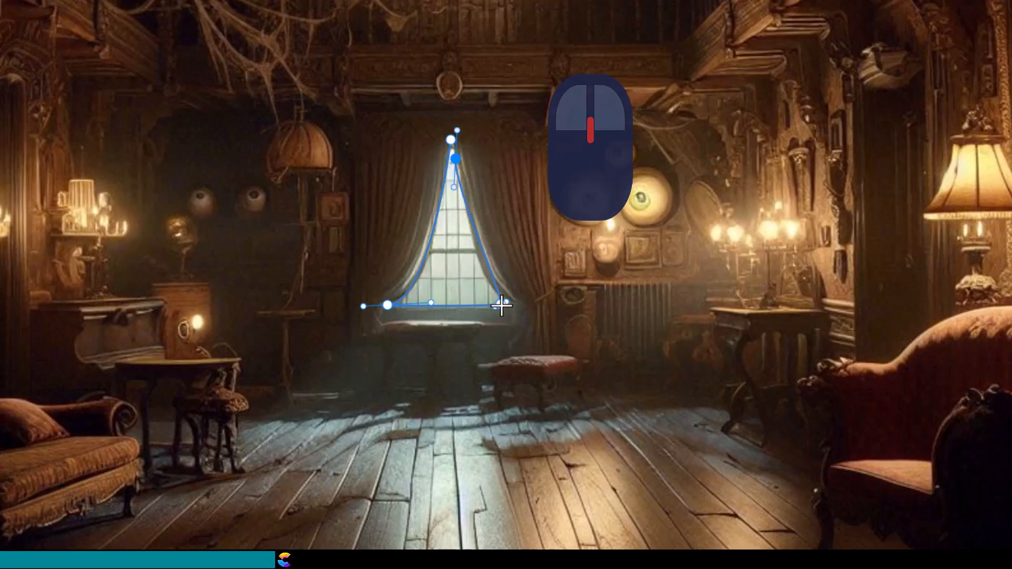
drag(455, 203, 465, 238)
drag(502, 304, 489, 291)
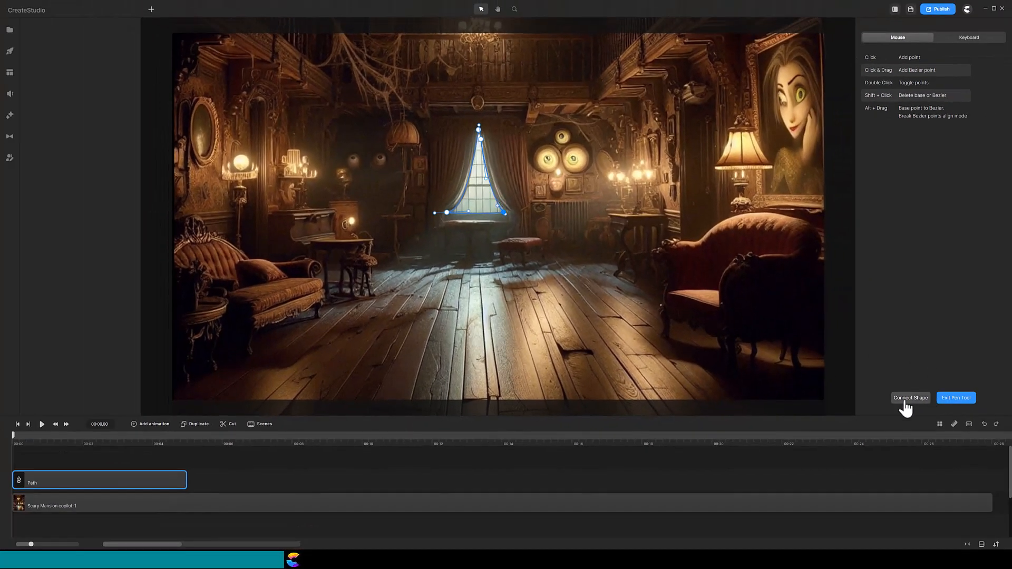
click(911, 398)
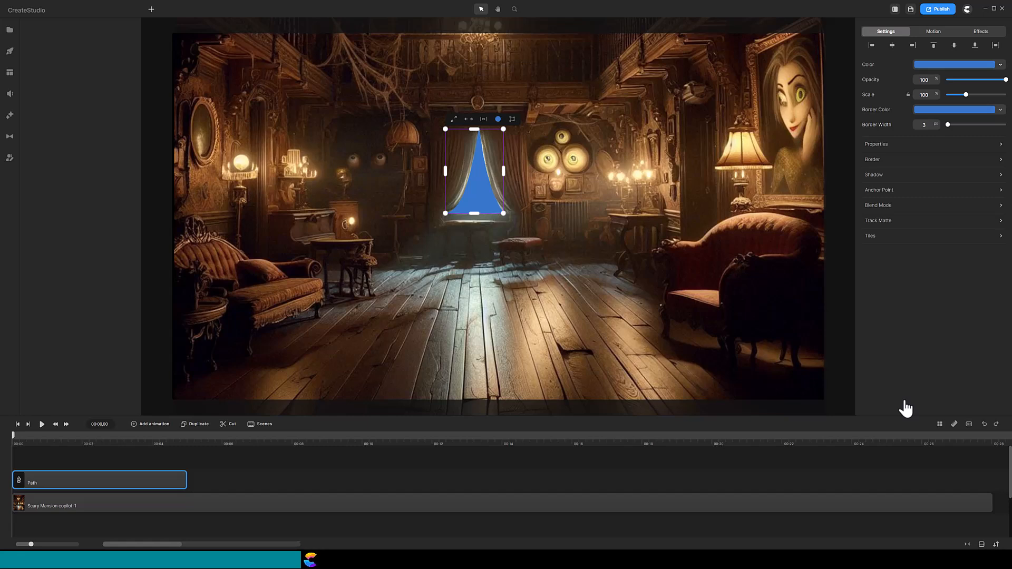
Fill the window shape with black (000000), set its border width to 0 px and its opacity to 85%.
click(977, 67)
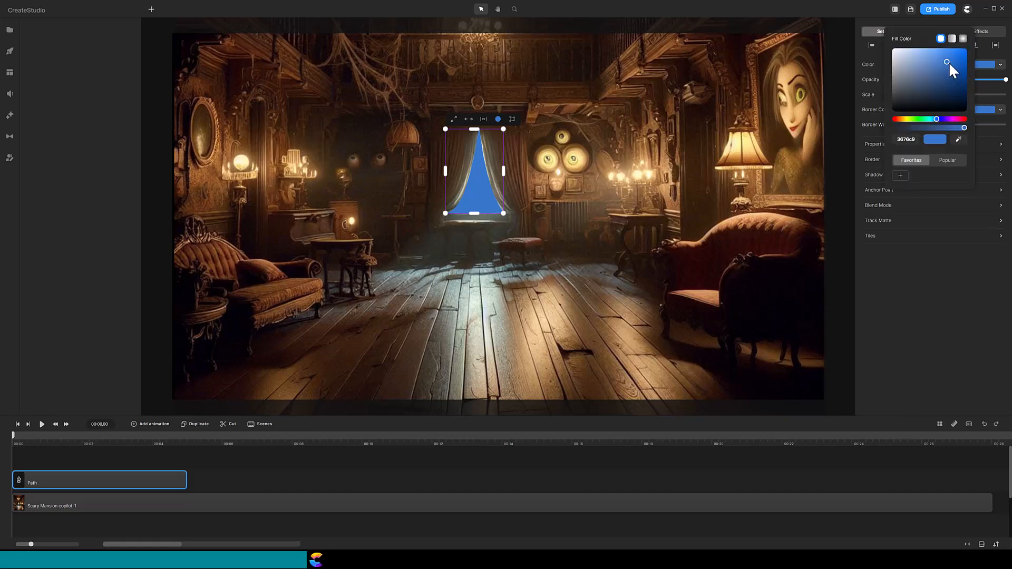
drag(947, 75, 947, 129)
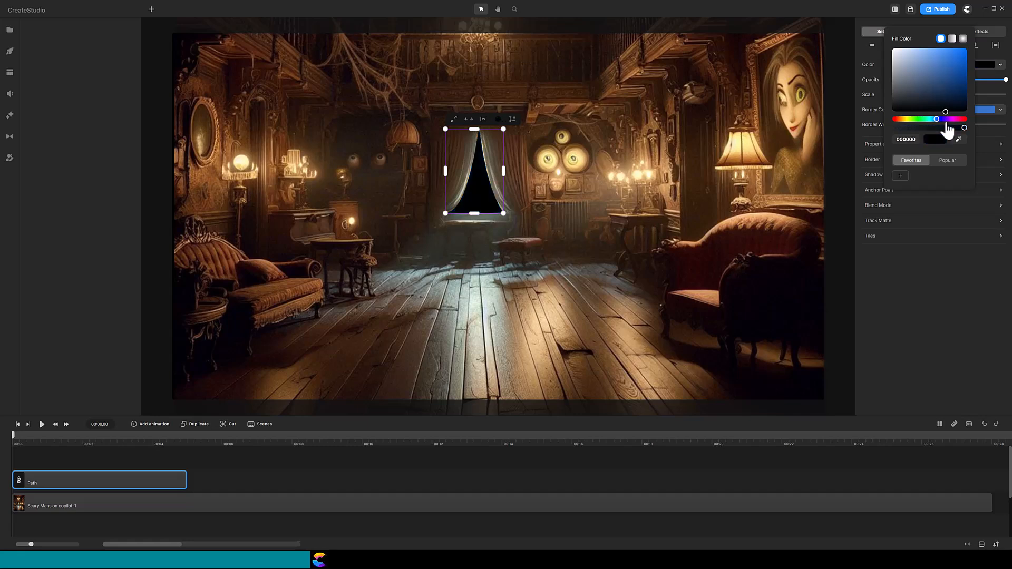
click(924, 273)
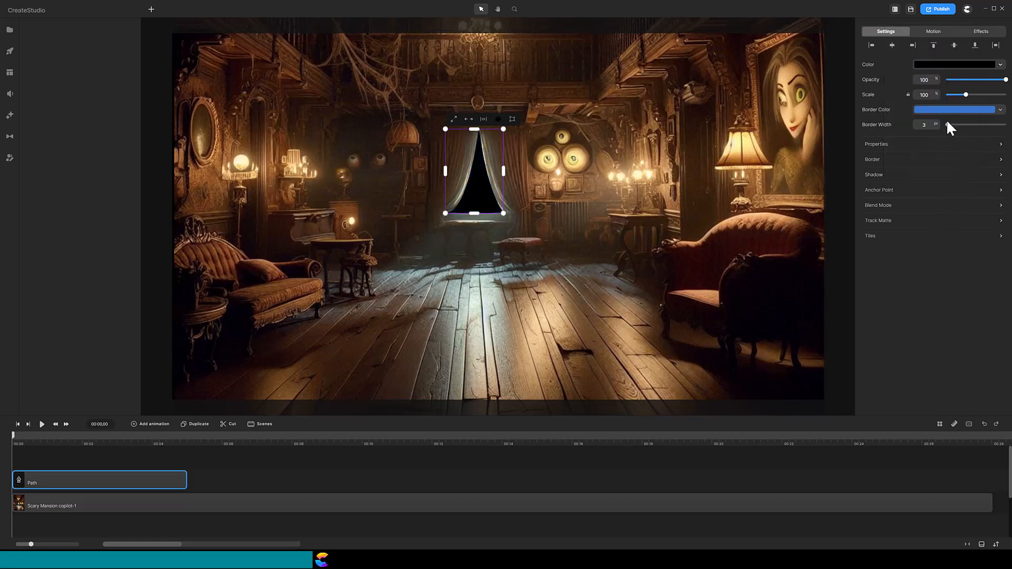
drag(948, 124, 920, 154)
drag(1004, 81, 996, 80)
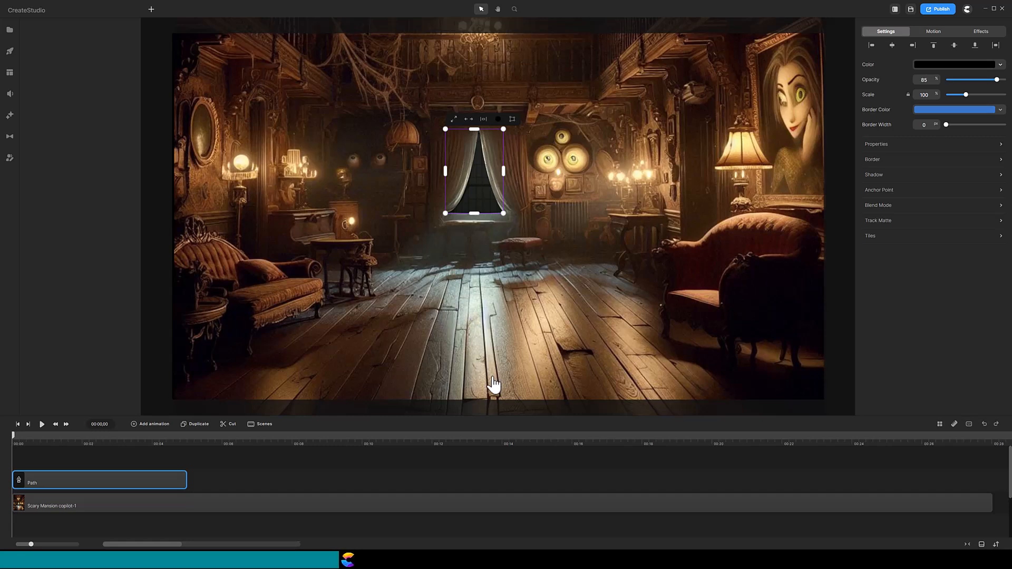
Add a triangle, flip it vertically, and place it over the floor below the window at about 83% scale.
click(151, 11)
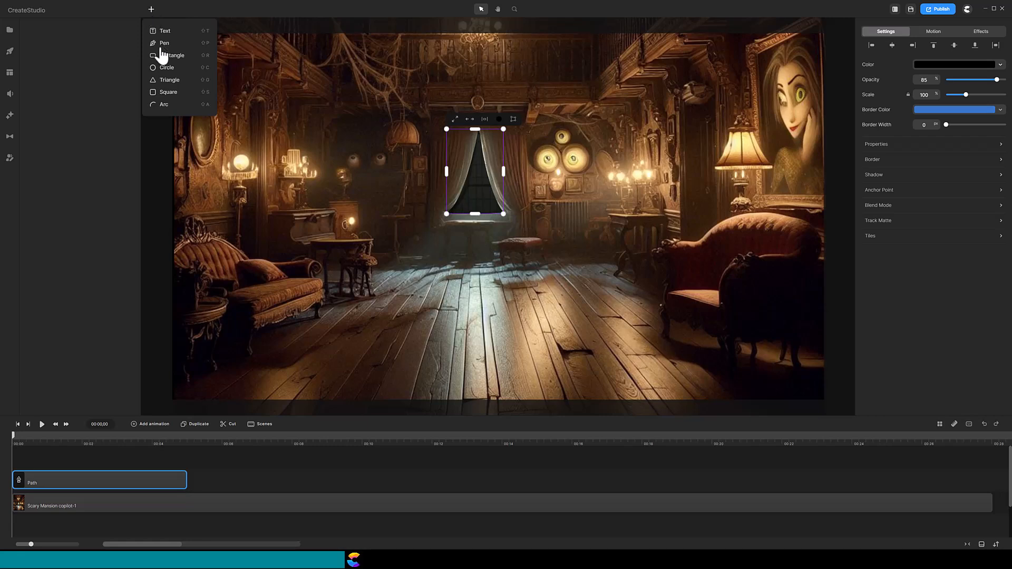
click(170, 80)
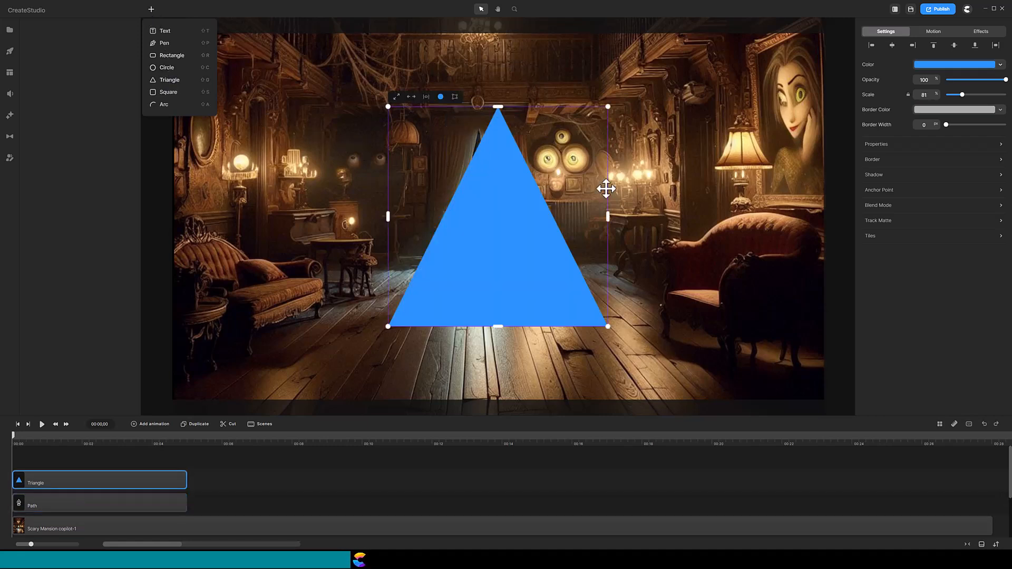
click(1001, 145)
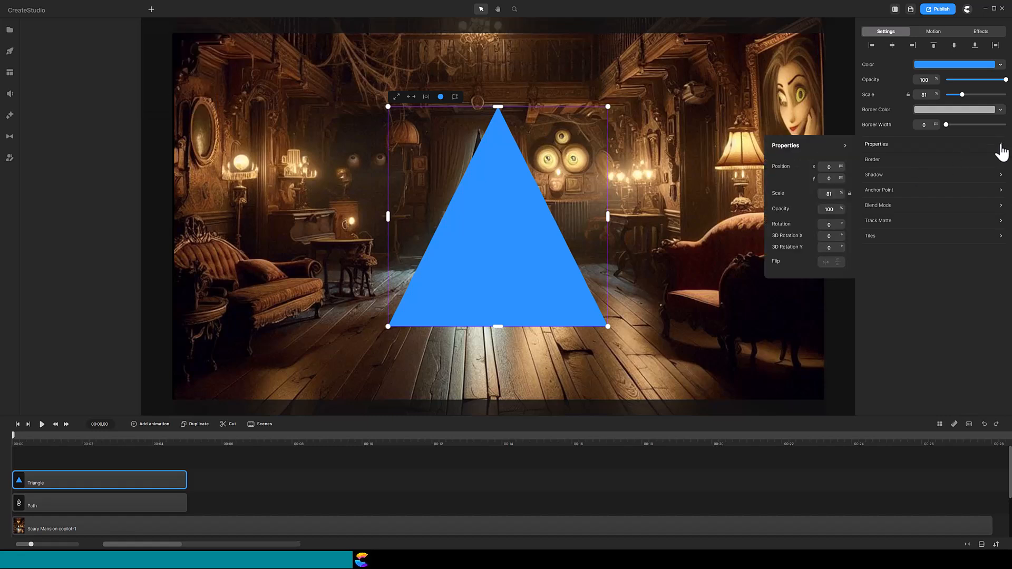
click(838, 263)
drag(486, 165, 472, 313)
drag(594, 258, 599, 255)
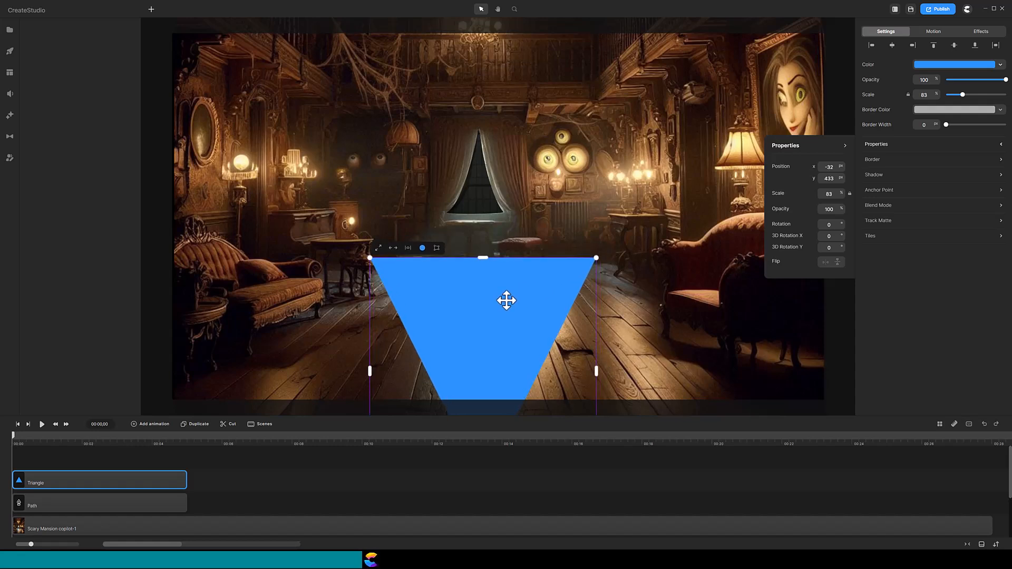
Fill the triangle with black (000000) and set its opacity to 62%.
click(970, 66)
drag(947, 50, 930, 130)
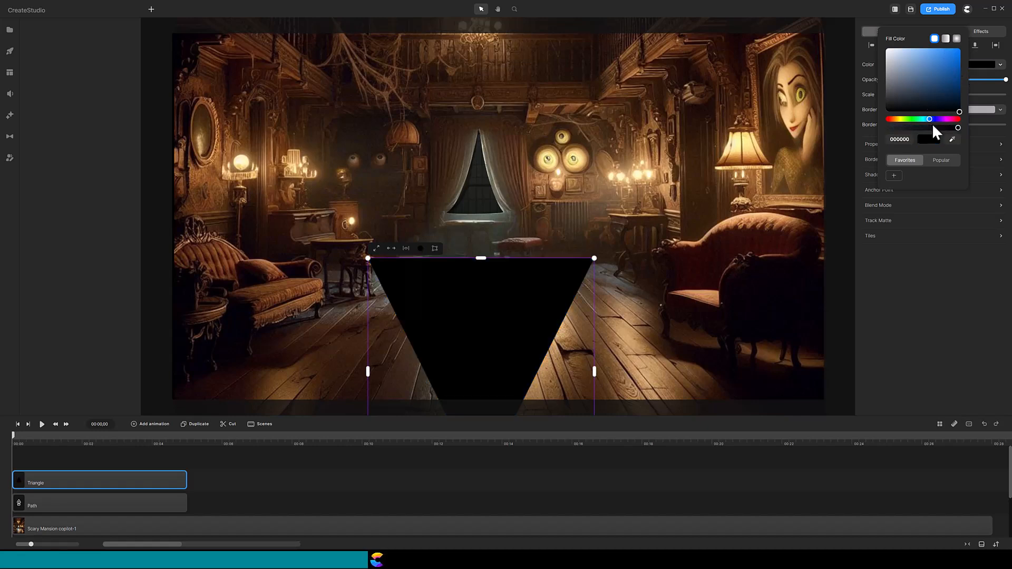
click(971, 285)
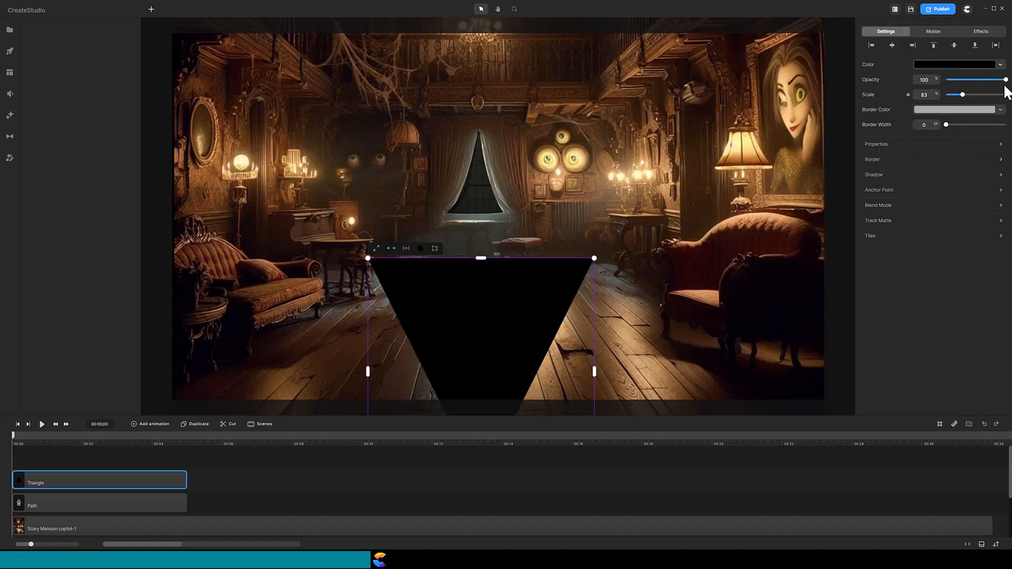
drag(1005, 79, 987, 96)
double_click(924, 80)
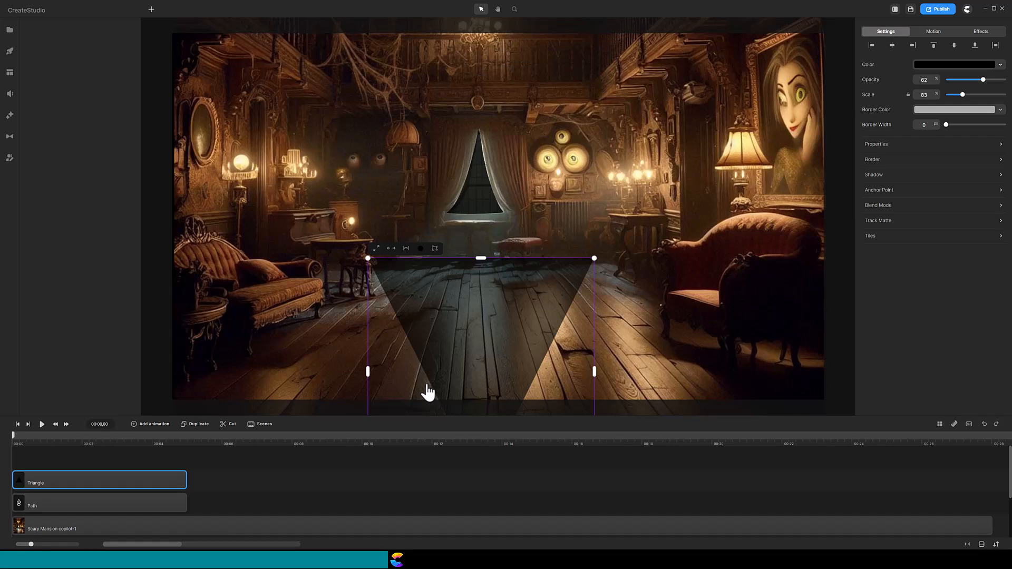
Apply the Edge Feather effect to the triangle with a feather strength of 33%.
click(11, 117)
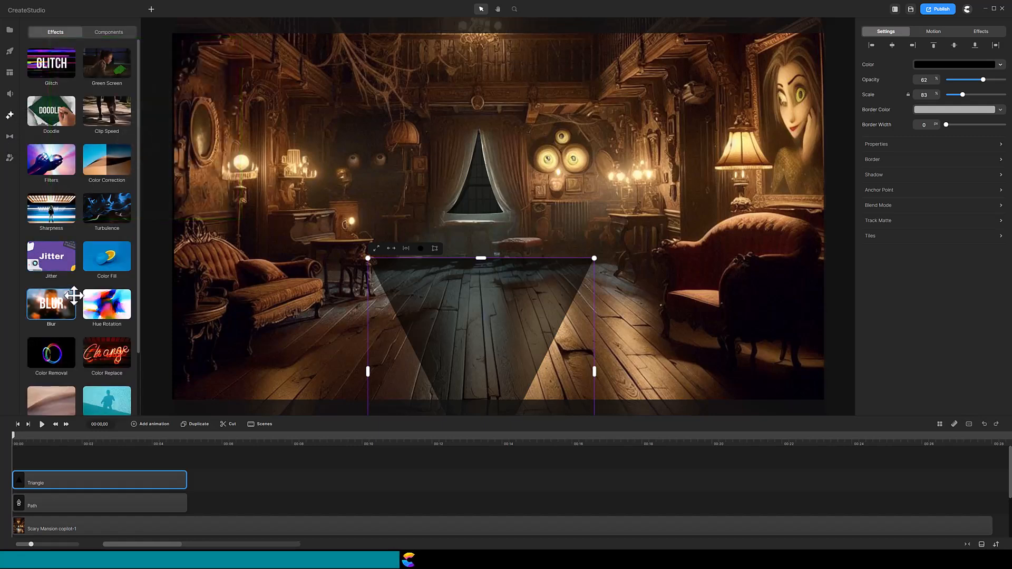
scroll(71, 298, down, 3)
drag(55, 332, 91, 484)
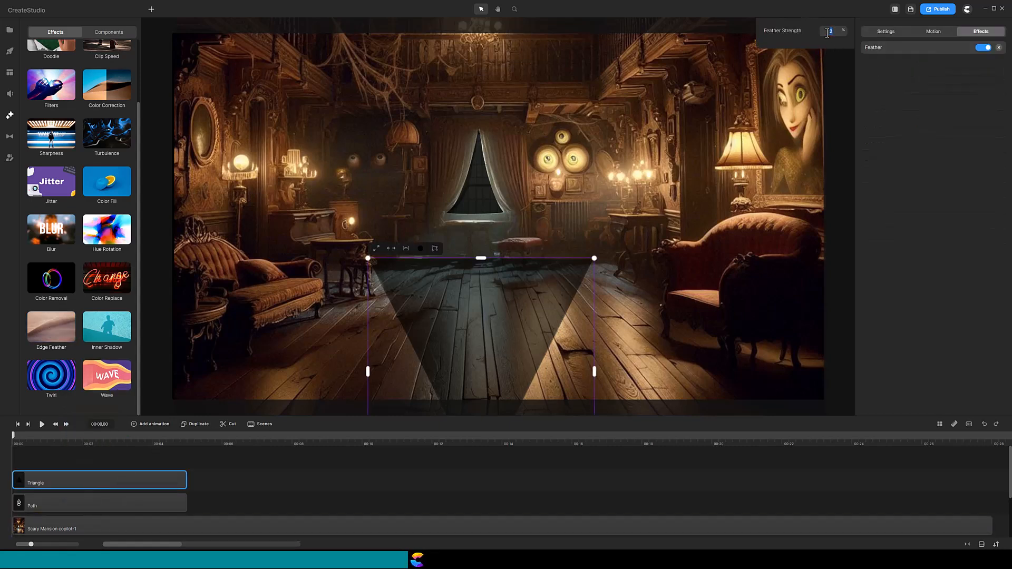
text(33)
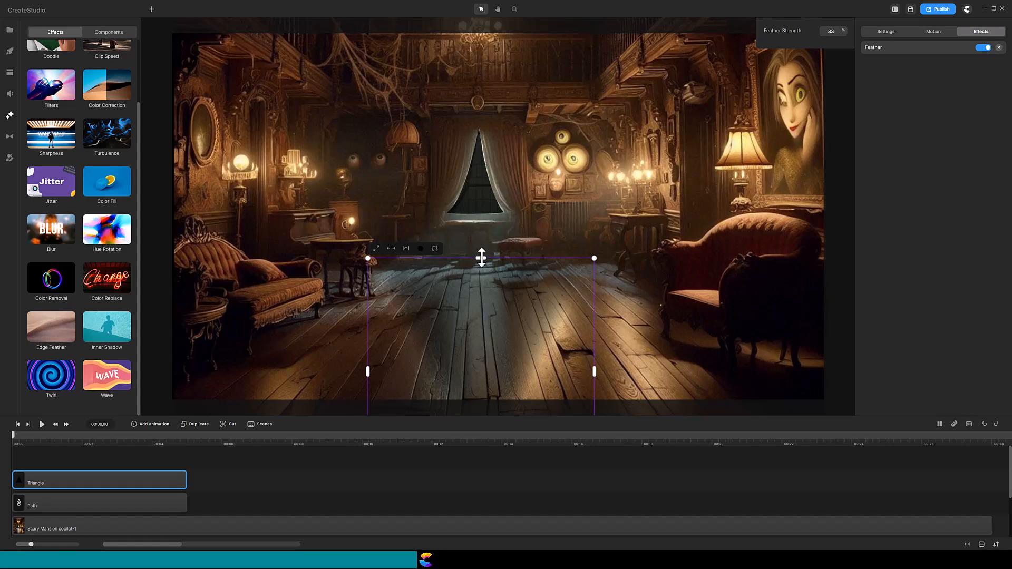
Stretch the triangle outward on both sides and slightly upward to cover the window's light on the floor.
drag(482, 257, 481, 254)
drag(368, 369, 352, 369)
drag(593, 367, 620, 366)
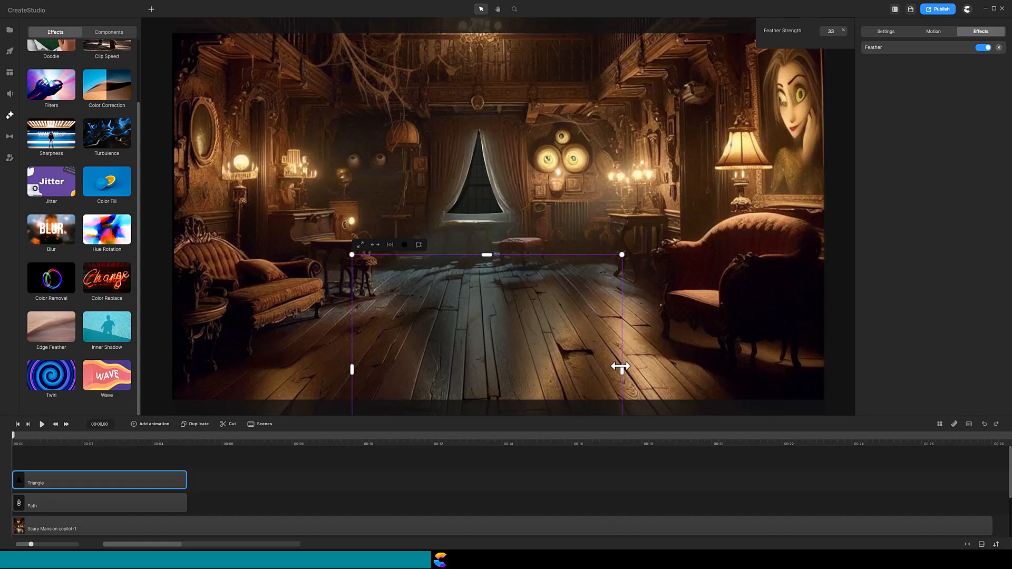
drag(487, 255, 492, 251)
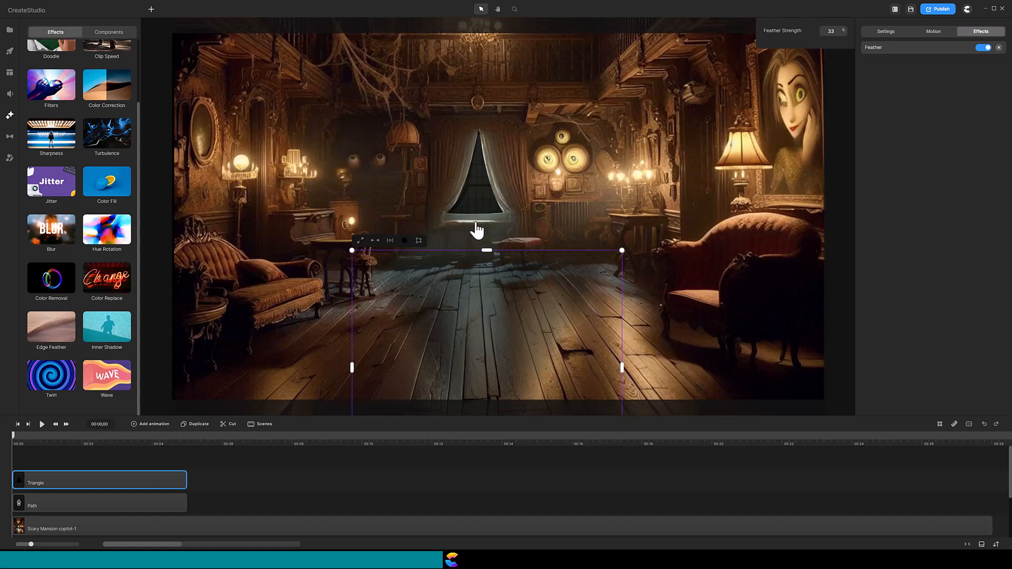
Add a rectangle, shrink it to a thin strip as wide as the window, and place it over the lit table surface beneath the sill.
click(151, 9)
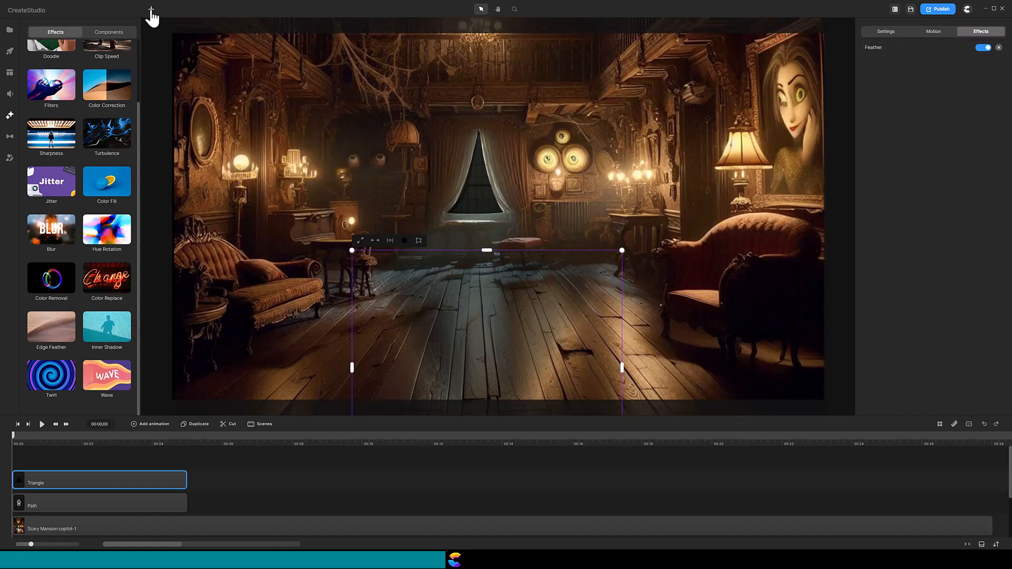
click(158, 55)
drag(303, 328, 516, 203)
drag(530, 166, 388, 228)
drag(375, 267, 431, 235)
drag(551, 168, 511, 191)
drag(471, 191, 484, 224)
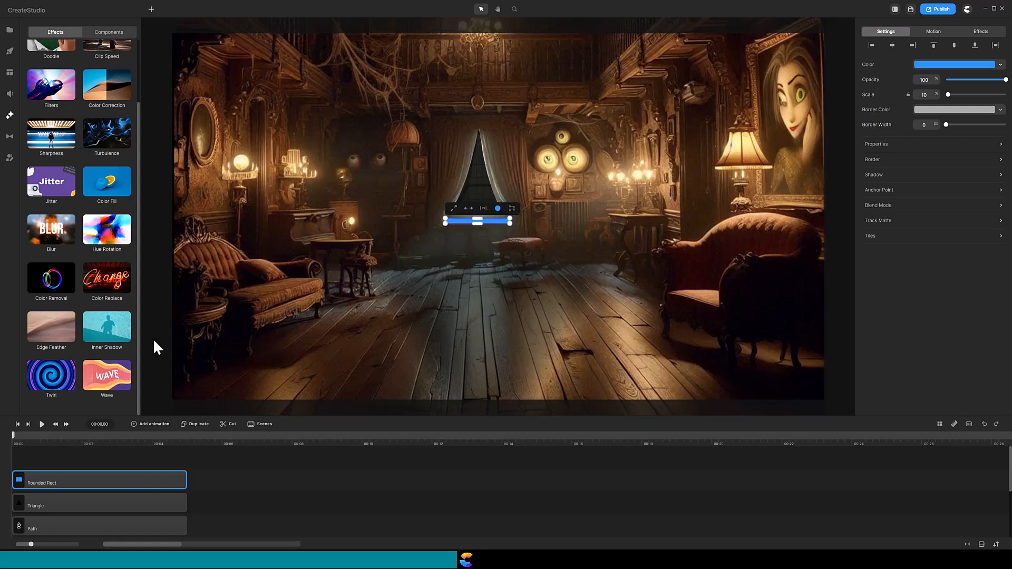
Apply Edge Feather at 77% strength to the thin rectangle and give it a near-black fill (010305) with 70% opacity.
drag(51, 329, 71, 480)
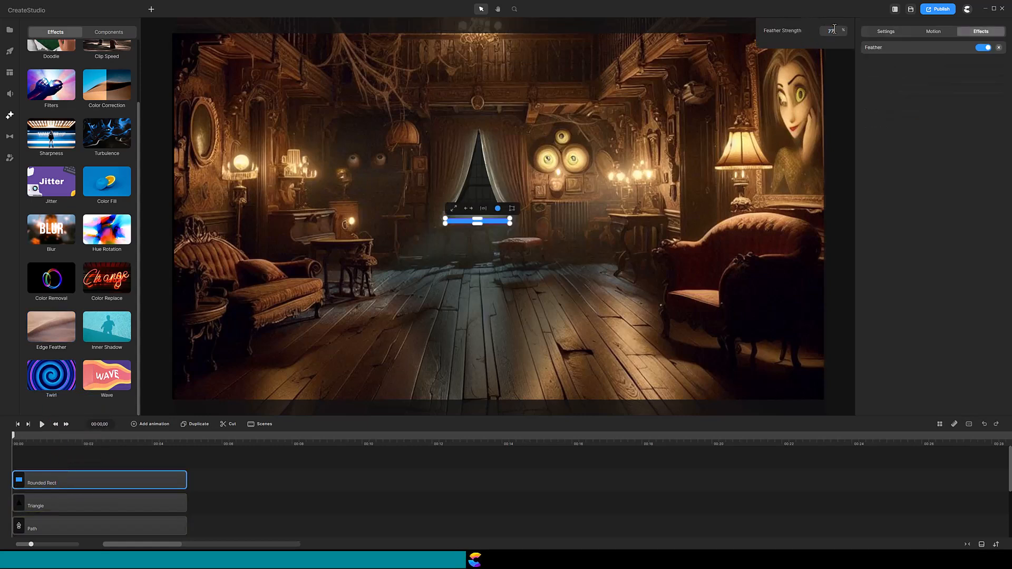
click(885, 32)
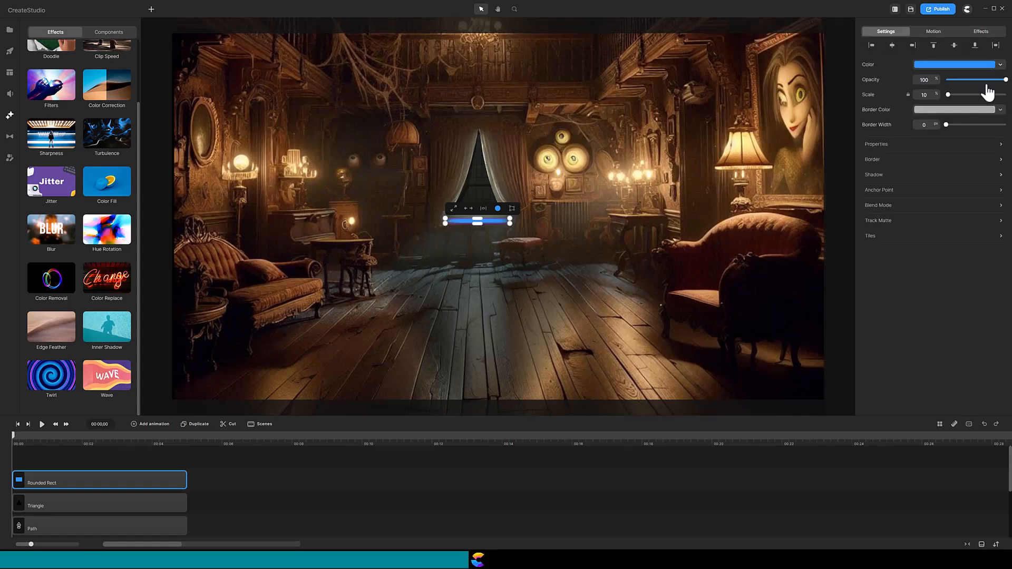
click(968, 64)
drag(944, 100, 940, 109)
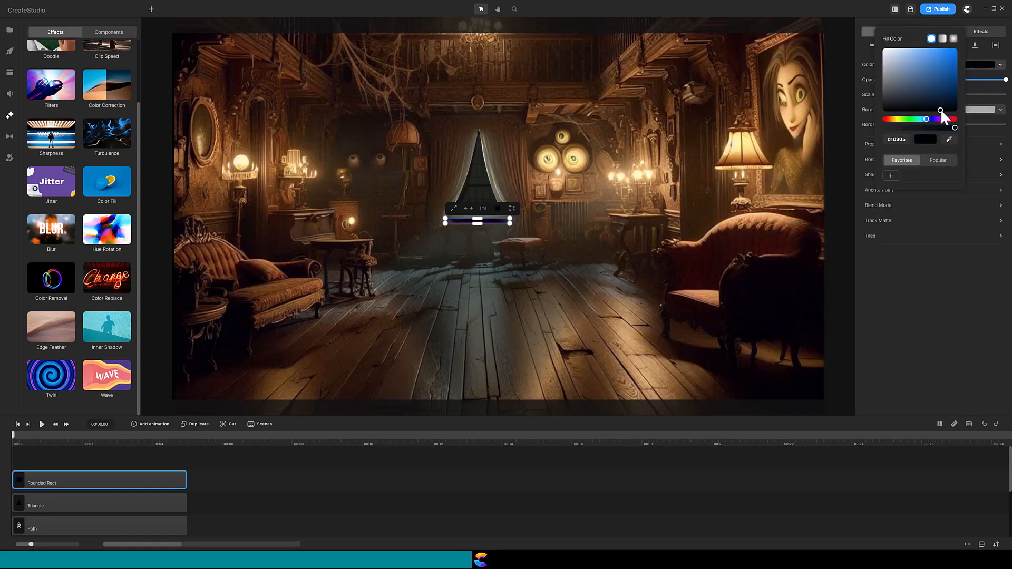
drag(1005, 80, 995, 80)
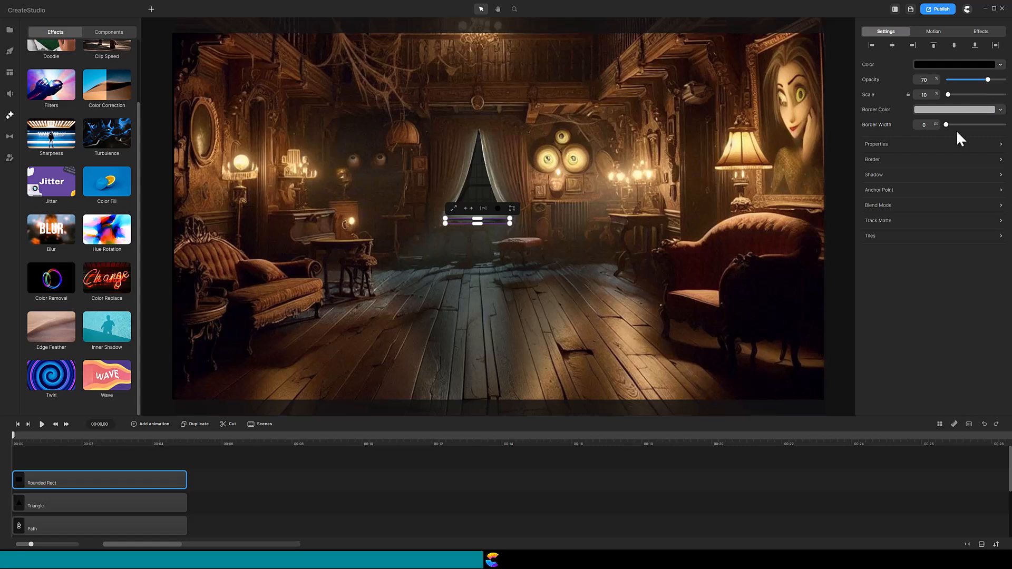
click(477, 462)
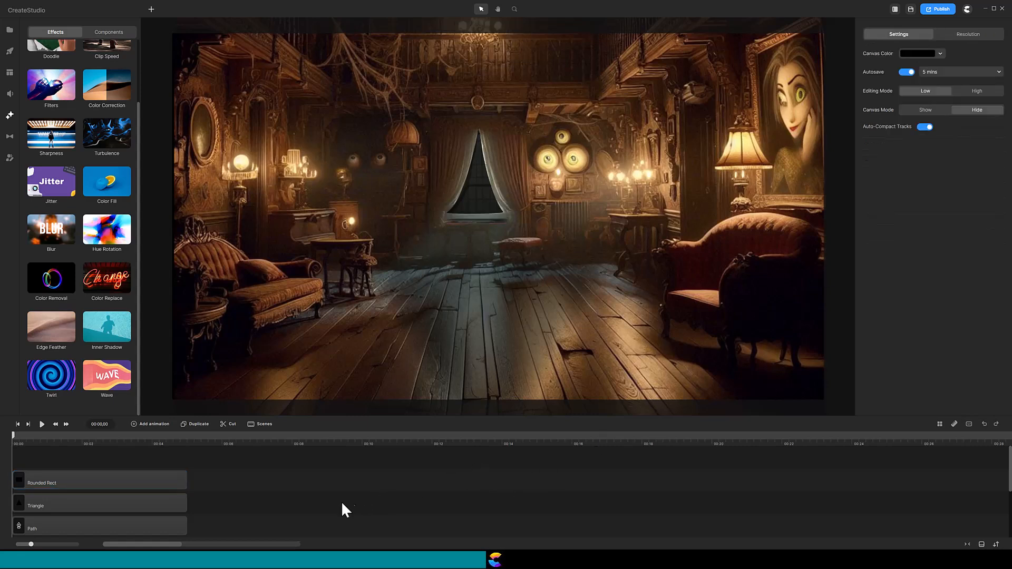
Extend the window path, triangle and rectangle tracks to the end of the mansion background clip.
scroll(331, 501, down, 1)
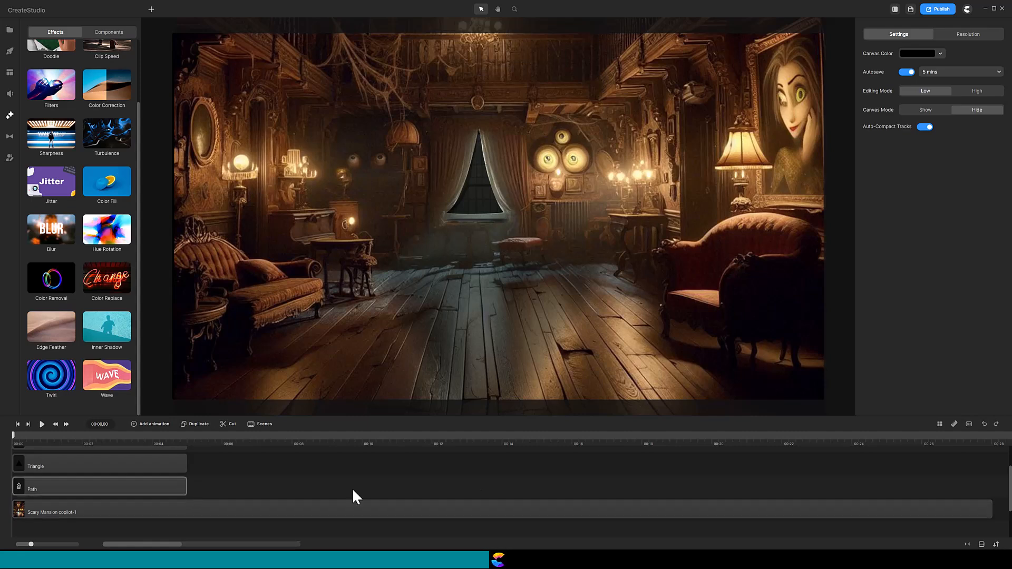
drag(187, 486, 993, 486)
scroll(324, 491, up, 1)
drag(187, 480, 992, 481)
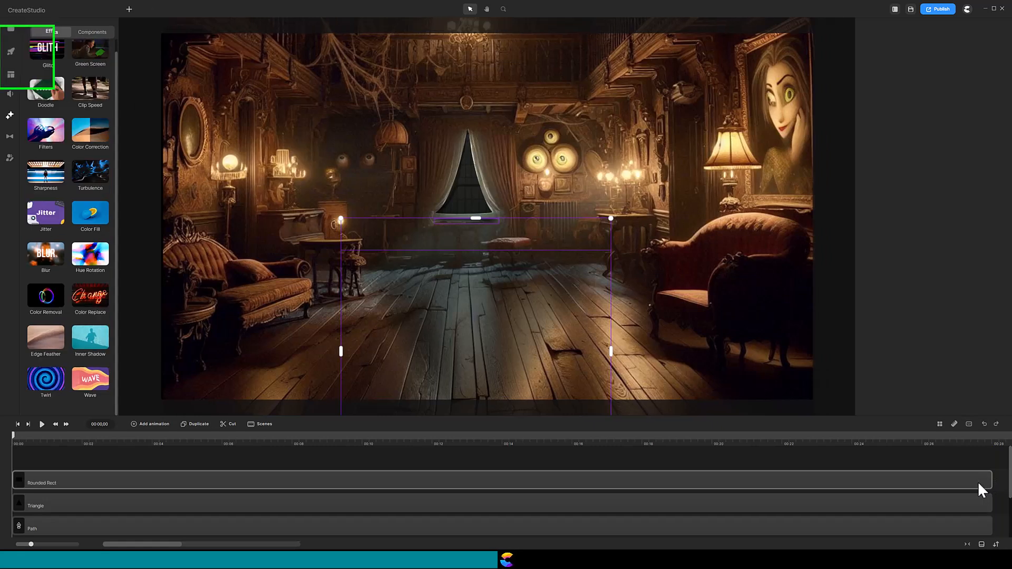
Search the media library for lightning and add the Lightnings Strike video as the top track at the timeline's start.
click(11, 54)
click(55, 30)
text(lightning)
key(Return)
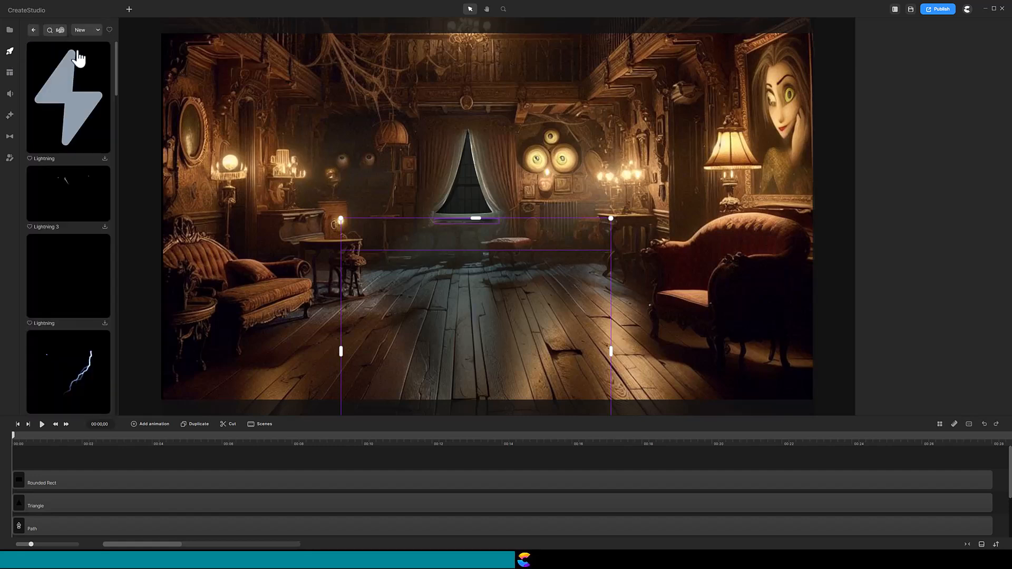
drag(115, 67, 116, 217)
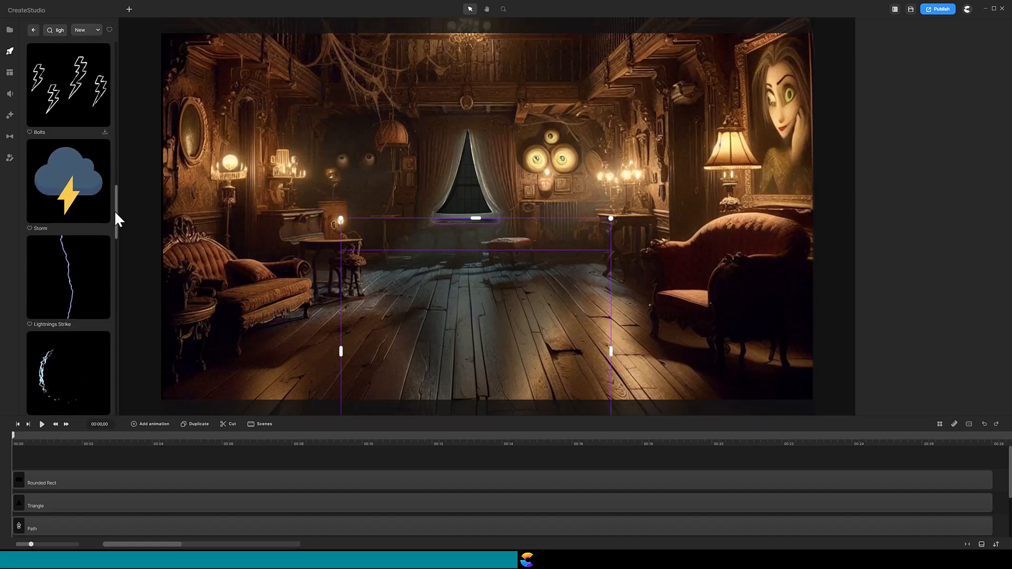
drag(63, 289, 35, 458)
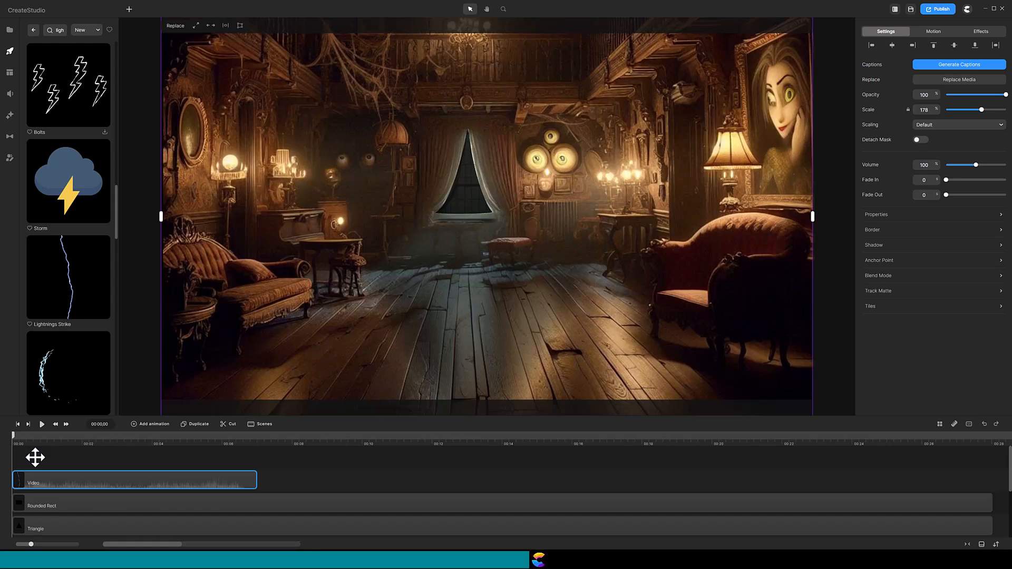
Preview the lightning video, scale it to 44% and position its bolt over the window.
click(43, 427)
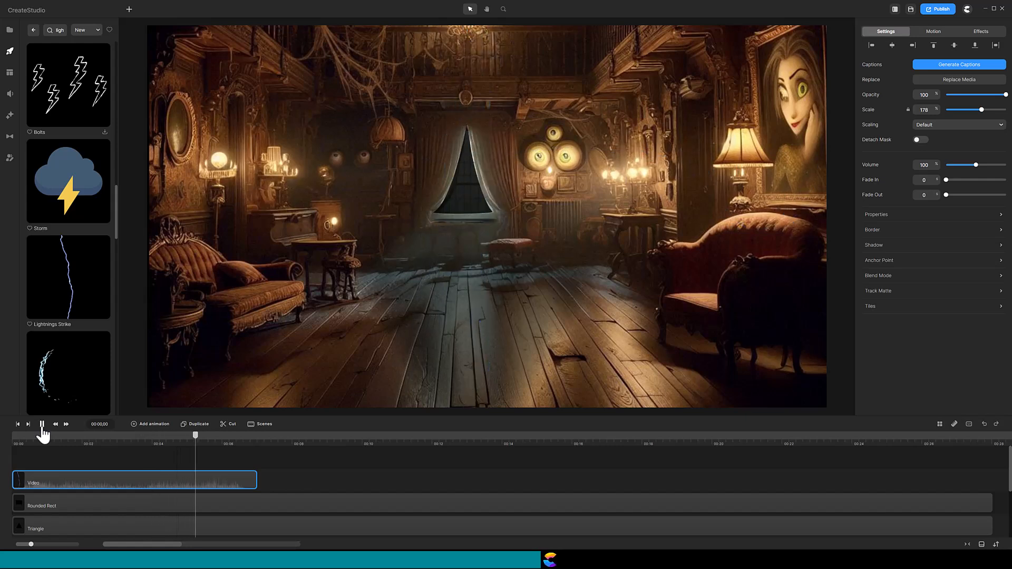
click(42, 426)
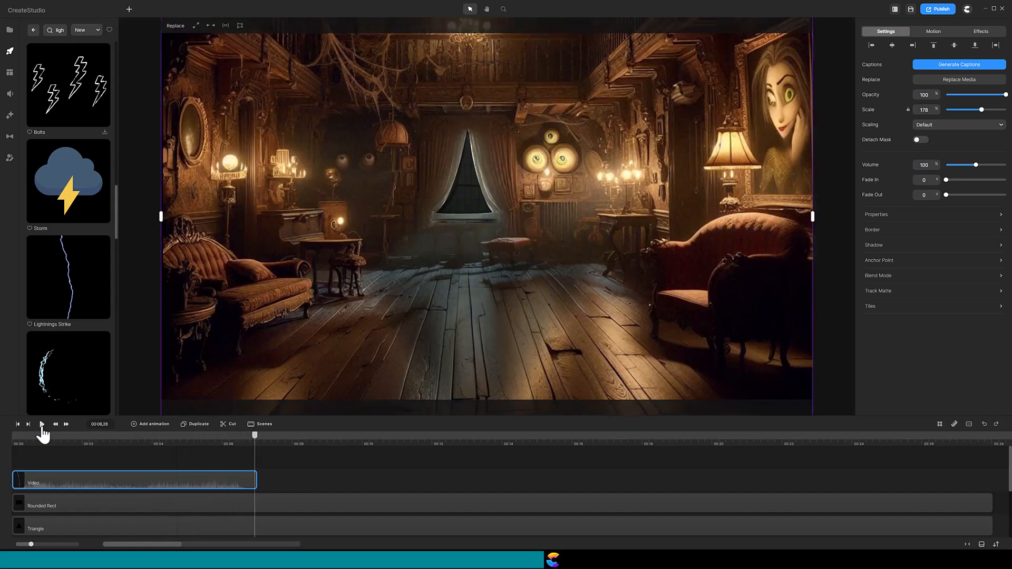
drag(60, 438, 22, 459)
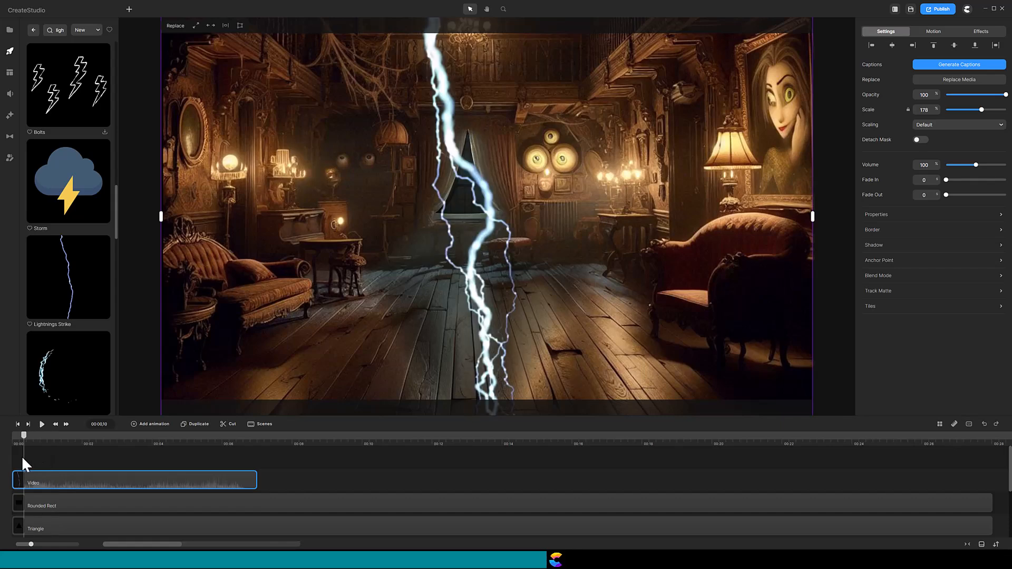
drag(981, 109, 957, 112)
drag(469, 183, 476, 181)
drag(22, 444, 102, 460)
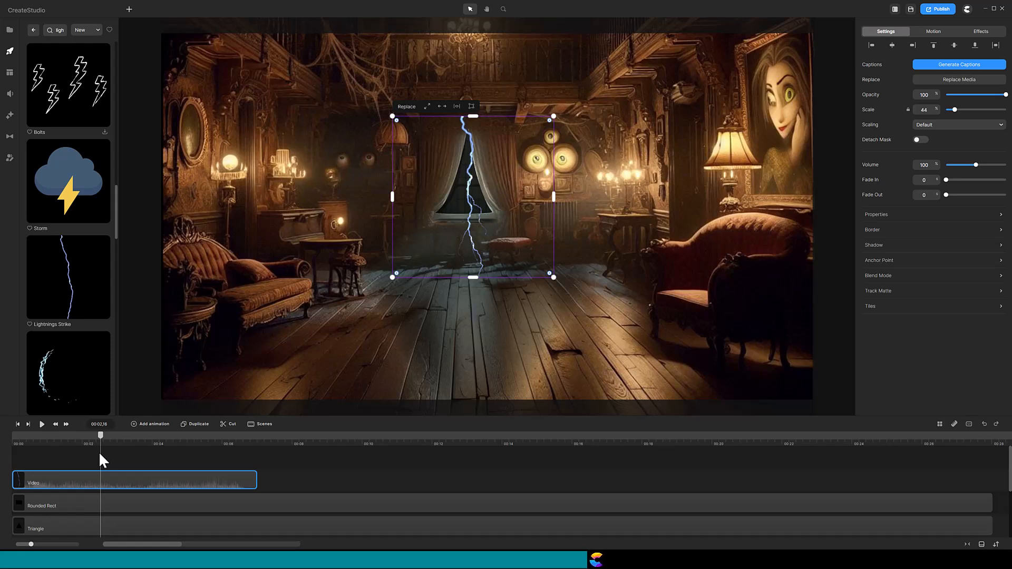
Rename the window's Path track as Window Shape.
drag(157, 404, 160, 382)
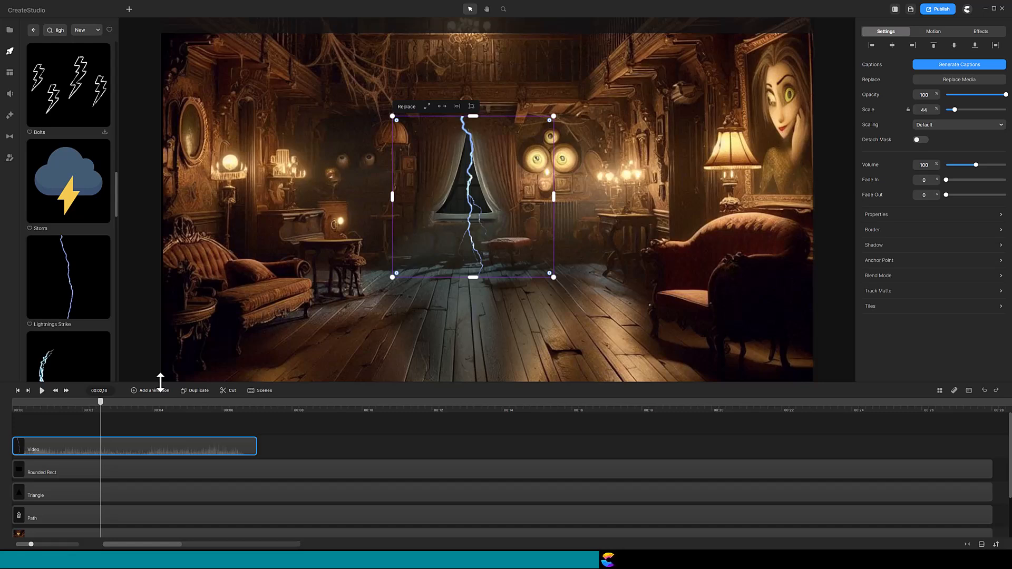
click(44, 517)
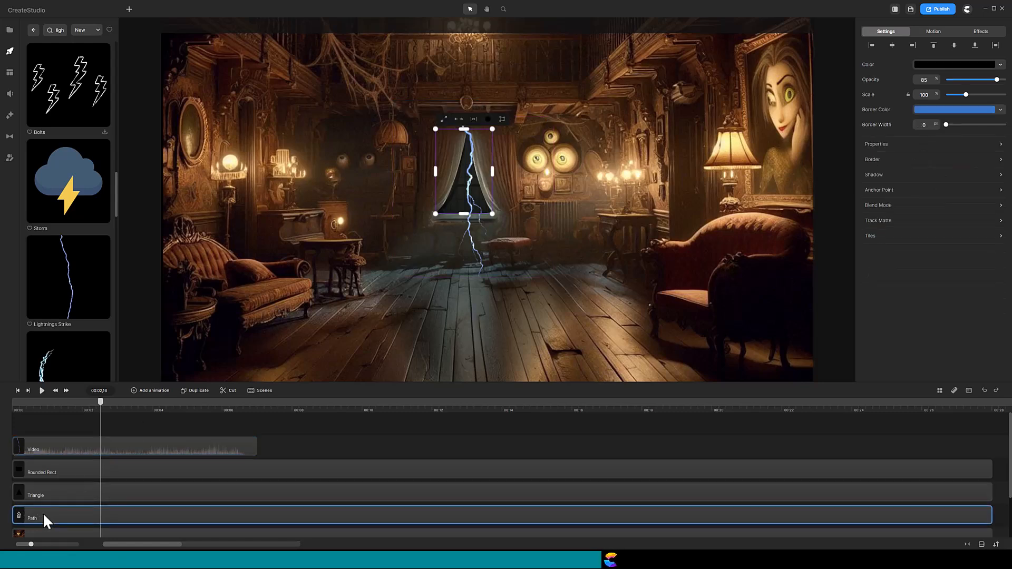
right_click(43, 513)
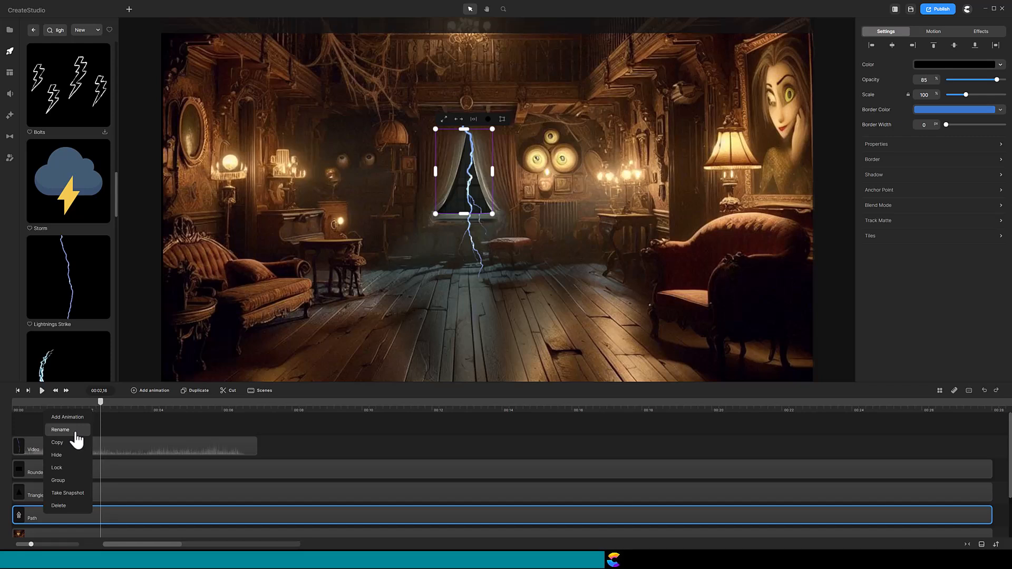
click(60, 430)
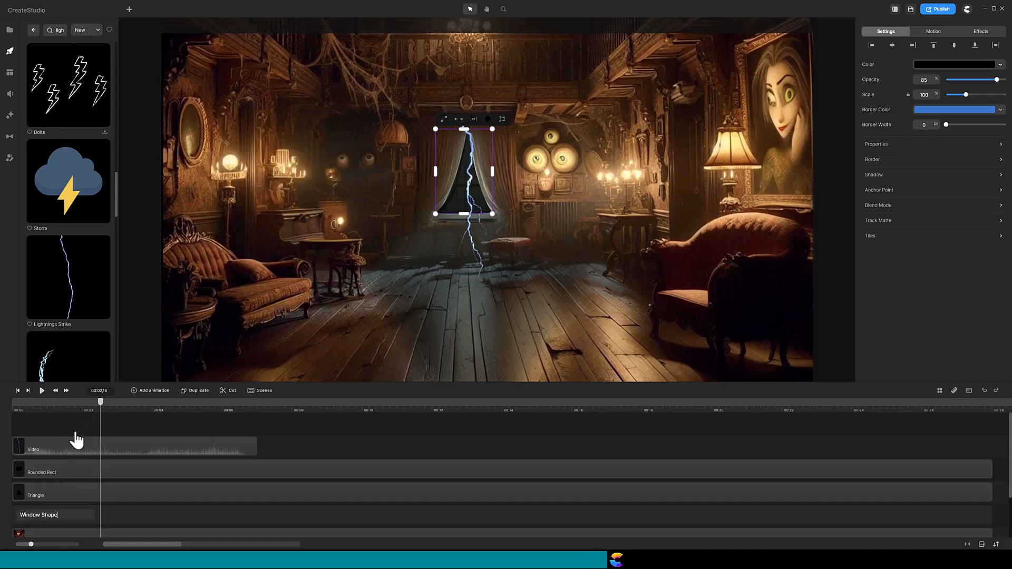
key(Return)
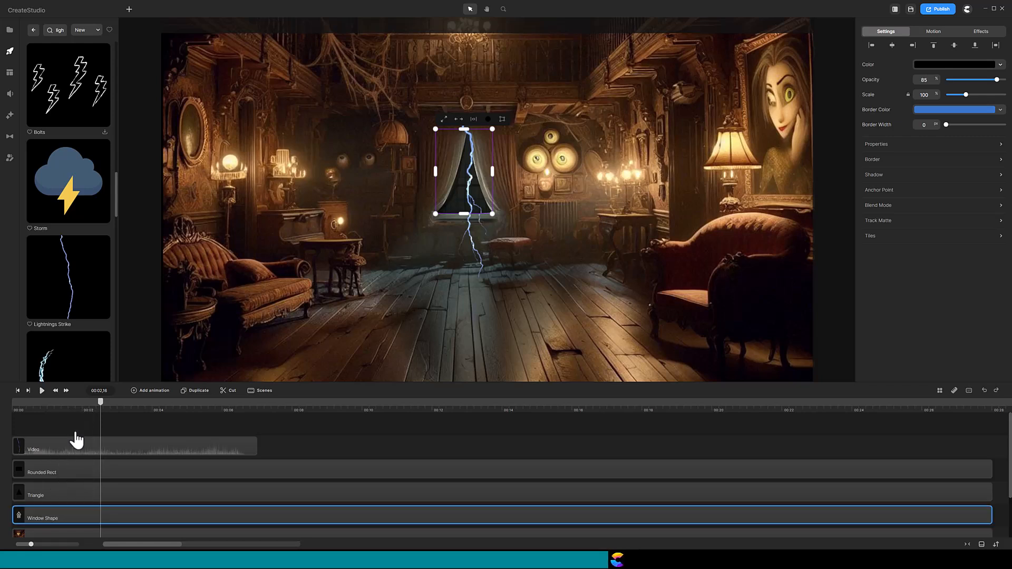
Duplicate the Window Shape track and rename the copy Window Mask.
click(196, 393)
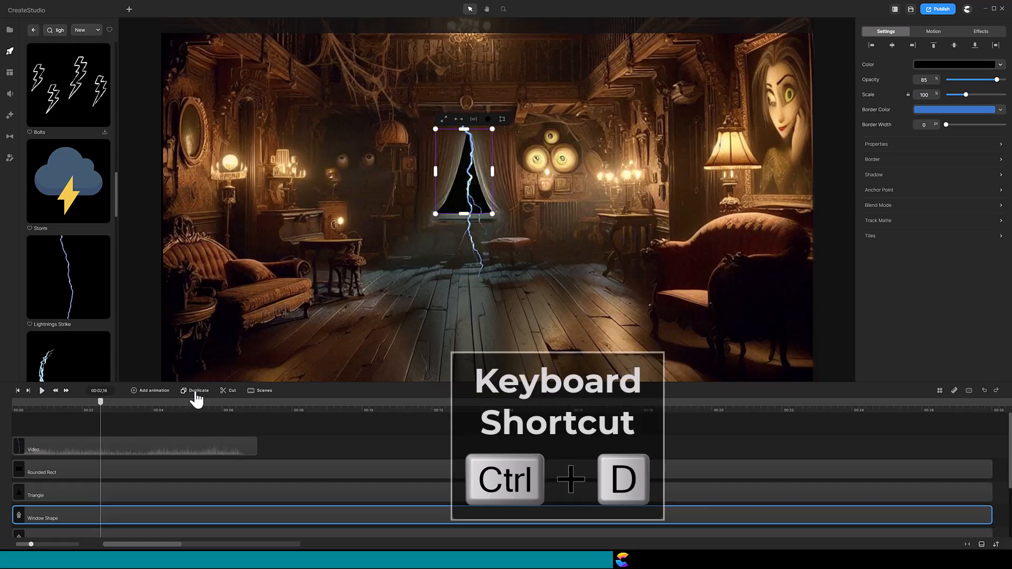
right_click(74, 516)
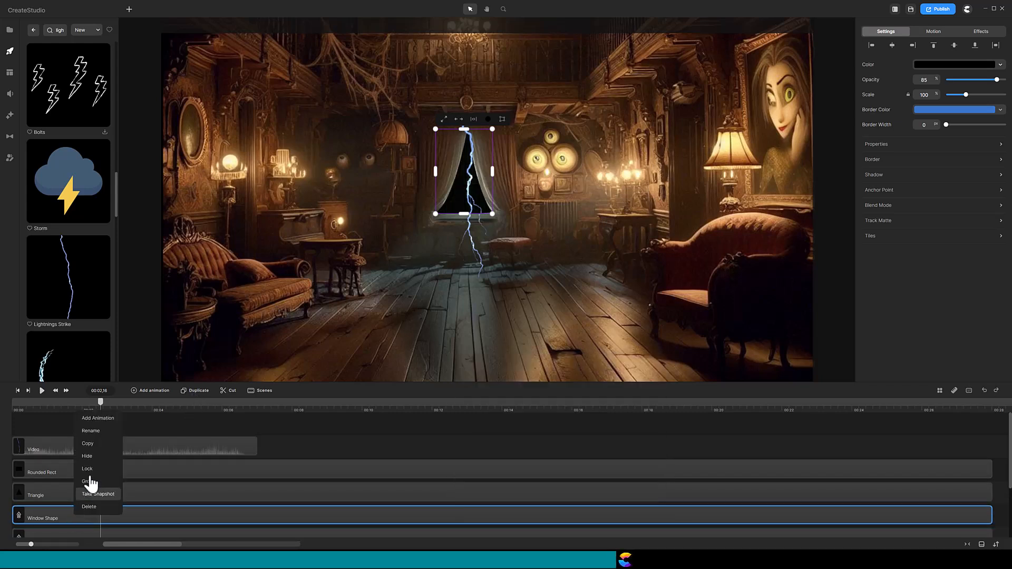
click(95, 435)
text(Window)
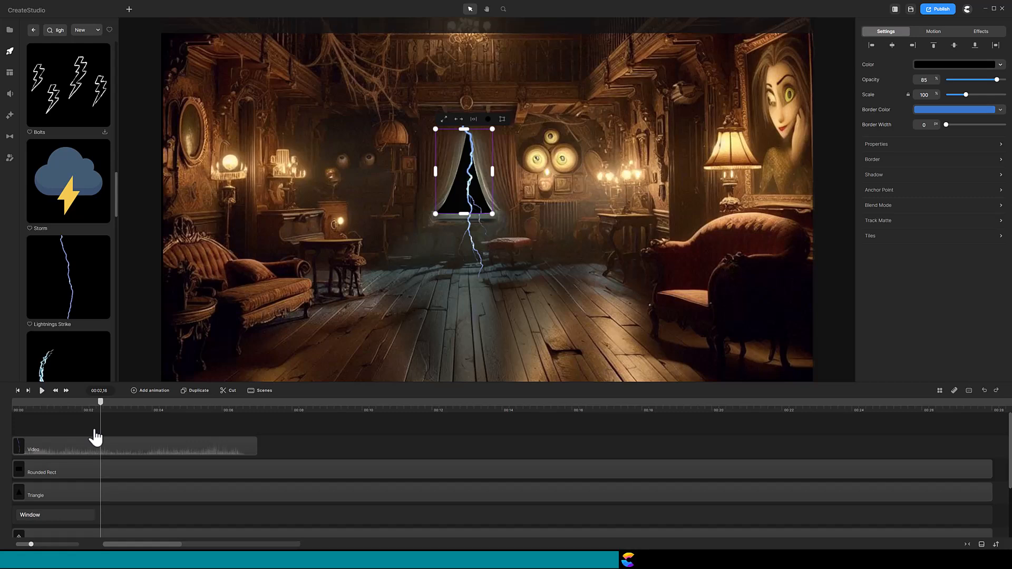
text( Mask)
key(Return)
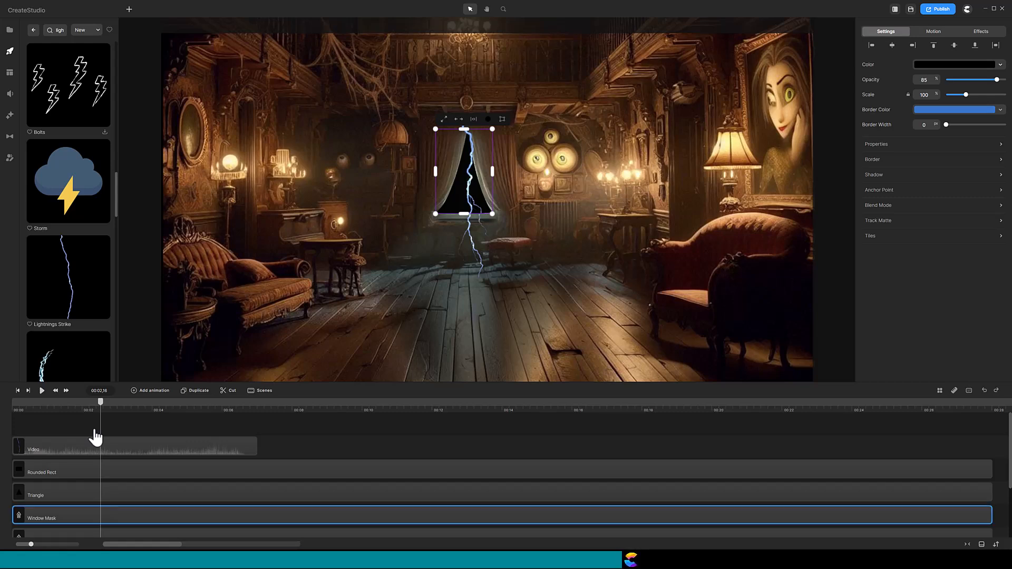
Place the Window Mask track above the lightning video at 100% opacity and mask the video with it.
drag(62, 488, 58, 434)
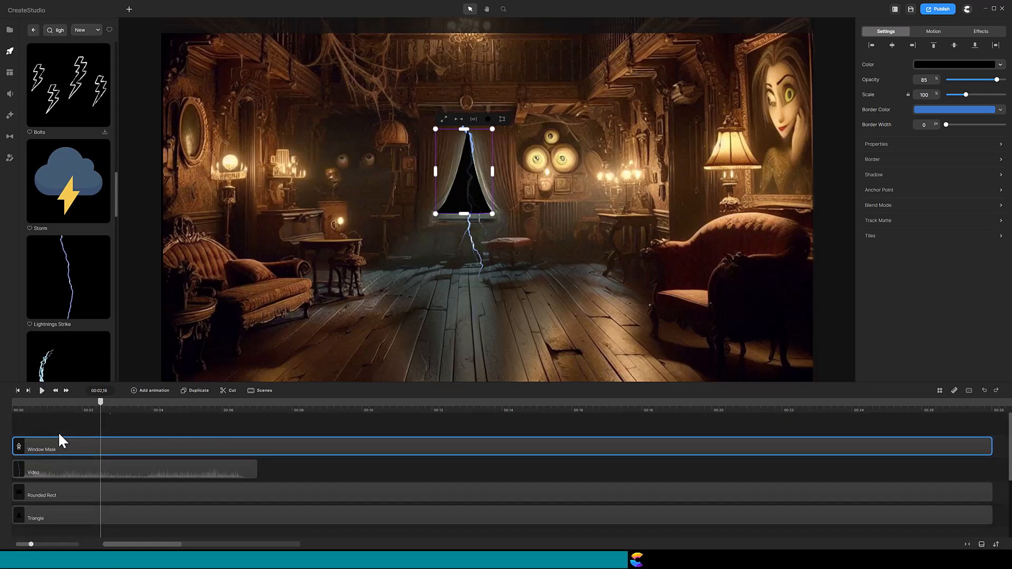
drag(997, 80, 1011, 85)
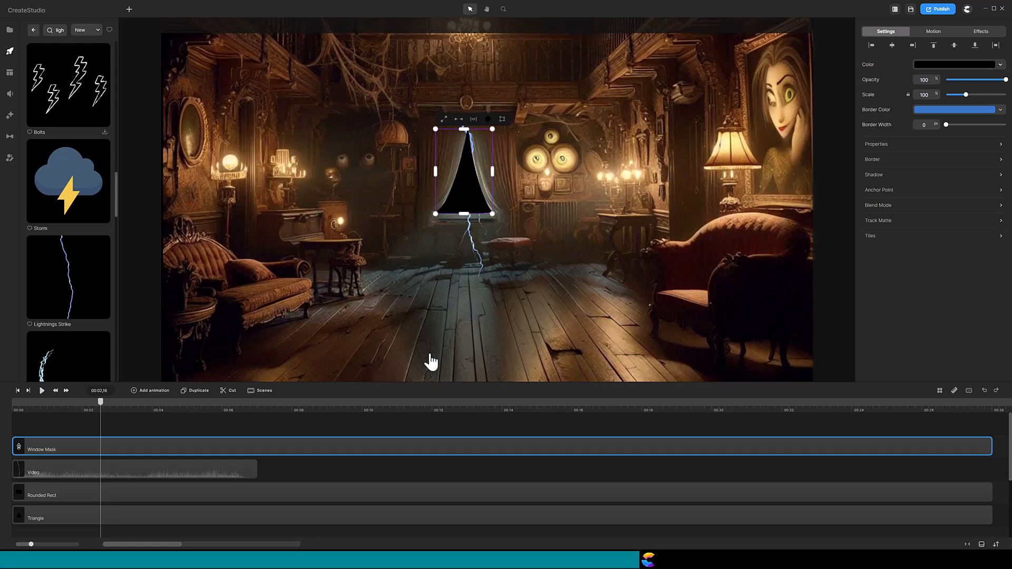
click(203, 432)
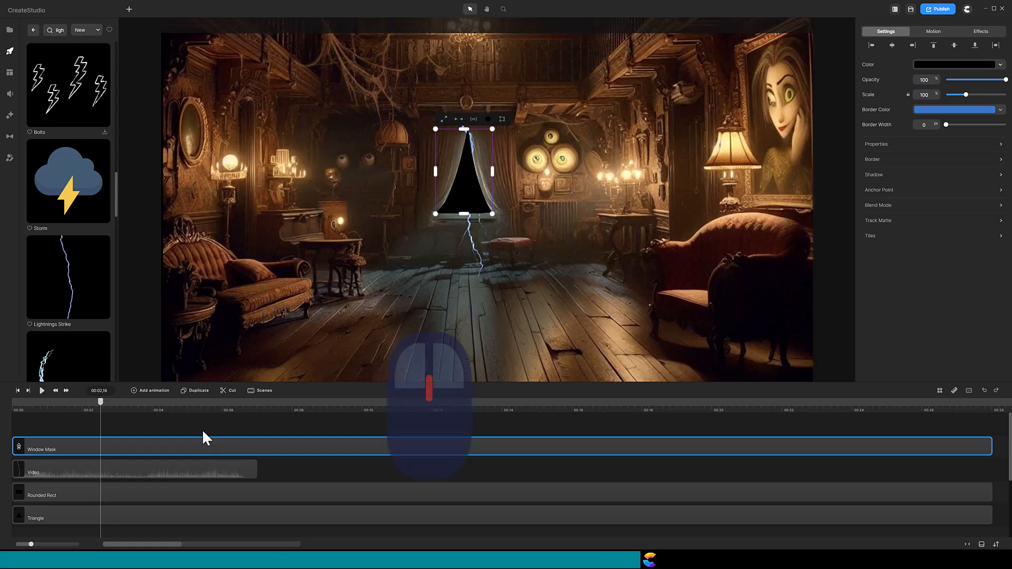
shift+click(214, 466)
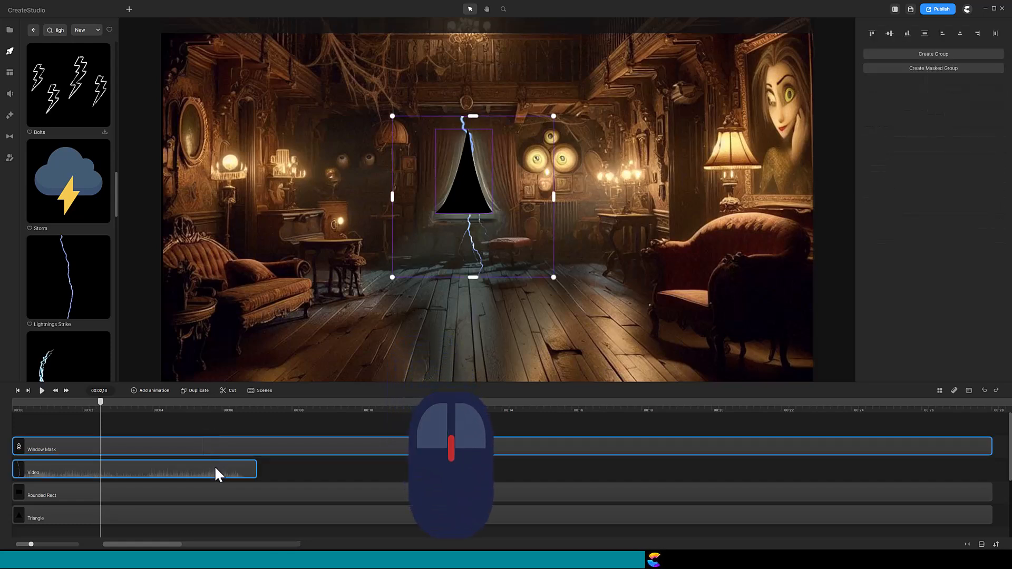
right_click(214, 466)
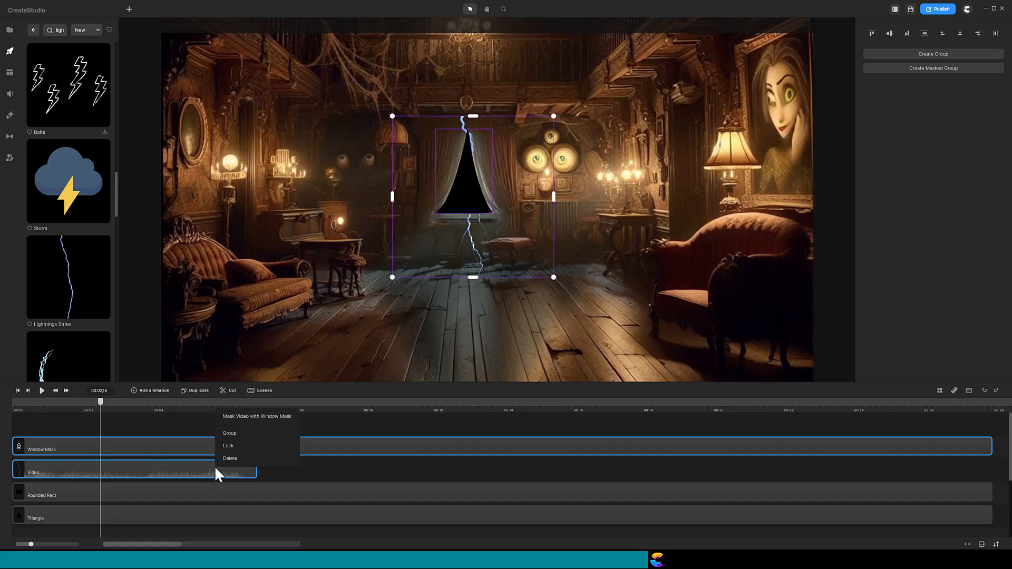
click(246, 419)
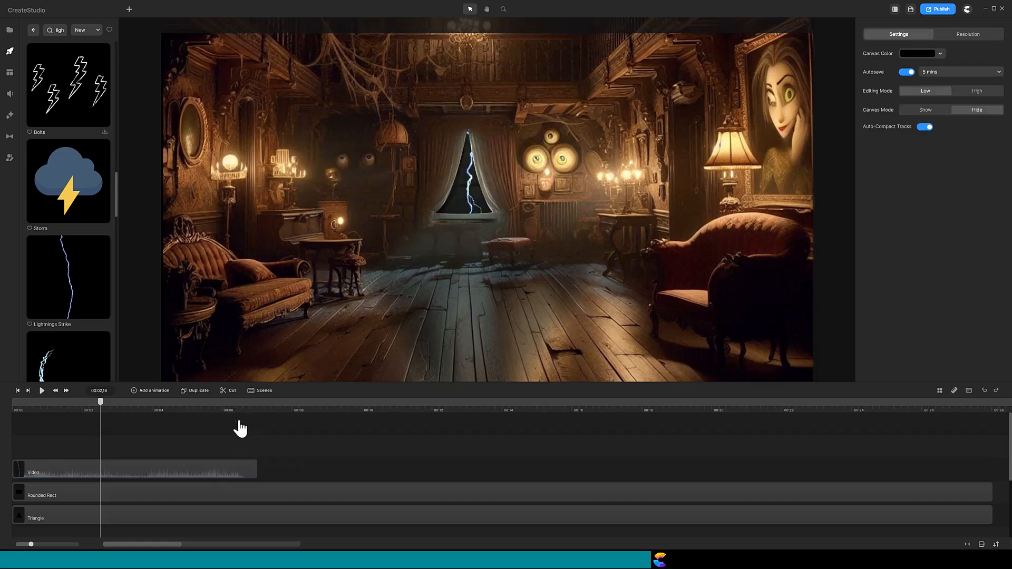
Play the scene from the start to check the lightning masked inside the window.
drag(100, 404, 23, 417)
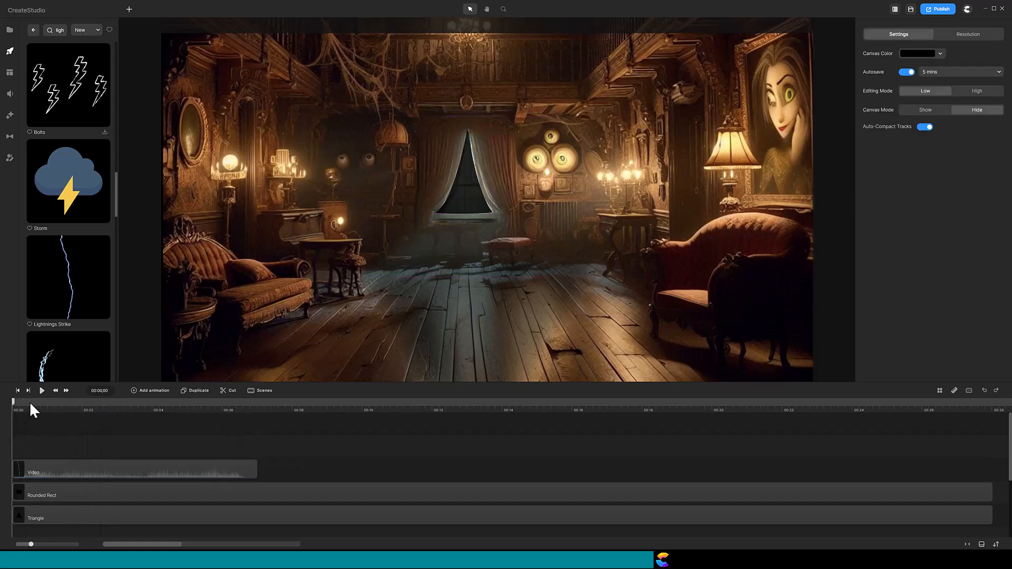
click(42, 393)
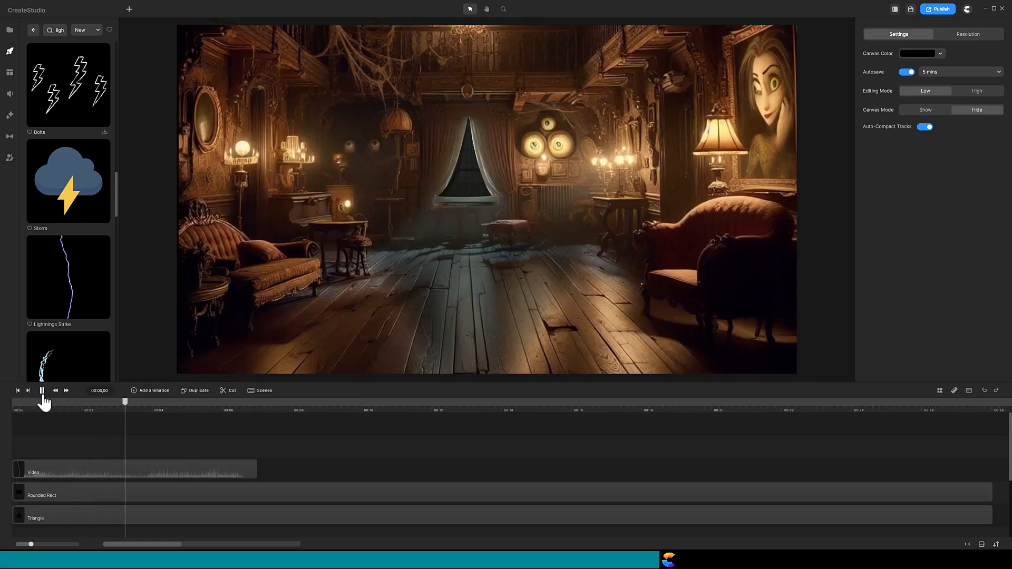
click(42, 392)
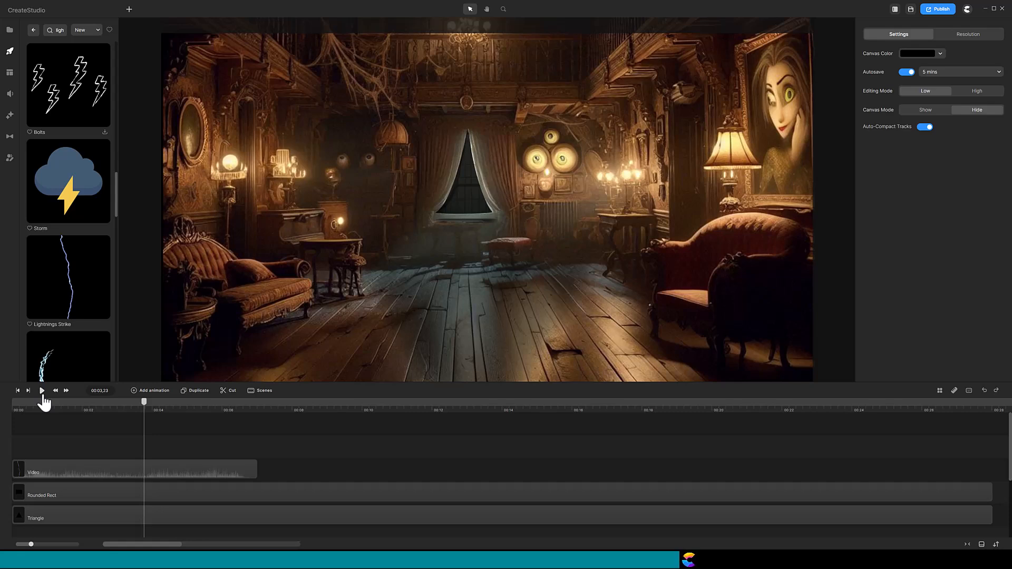
Shift the masked lightning clip to start at 00:01,28 and check the rounded rectangle's opacity at that point.
drag(51, 471, 119, 474)
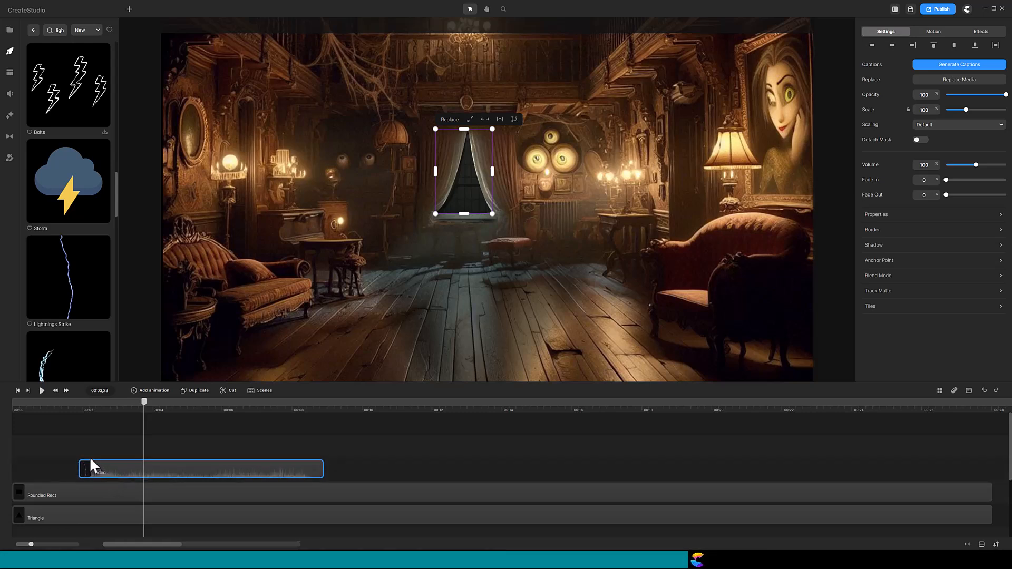
click(79, 409)
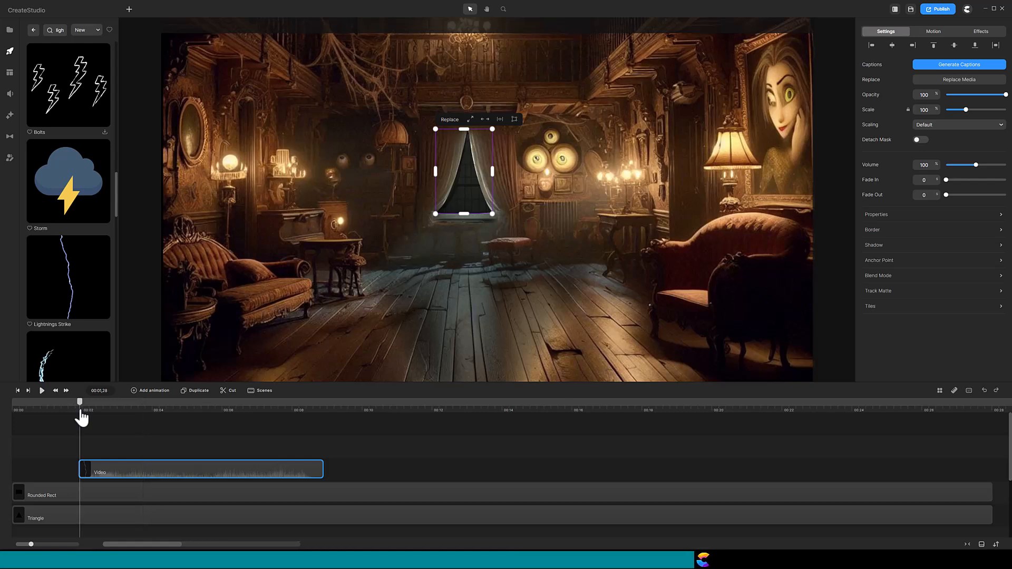
click(86, 492)
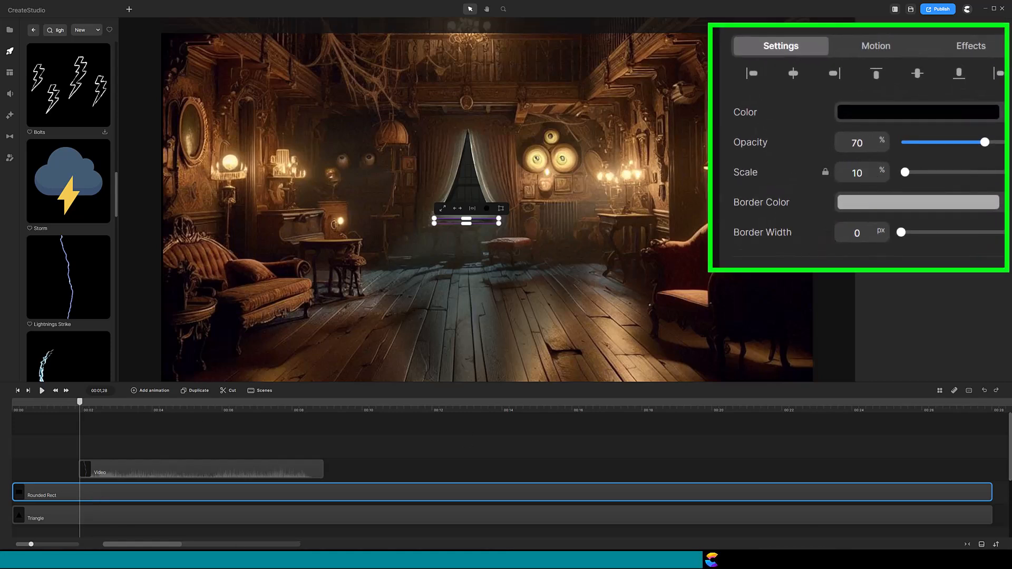
Add an opacity animation to the triangle at 00:02,04, just before the lightning flashes.
click(87, 513)
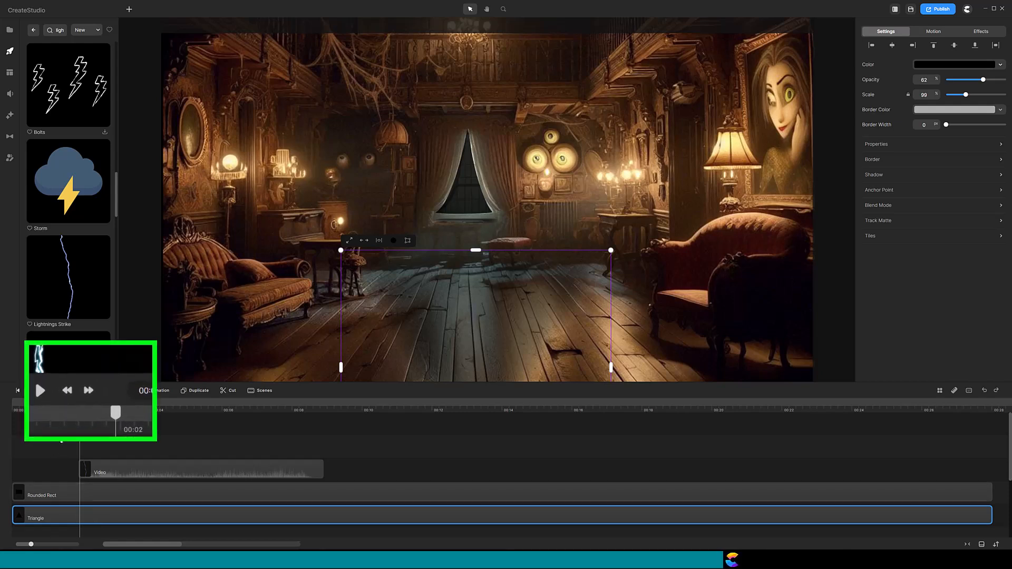
click(88, 393)
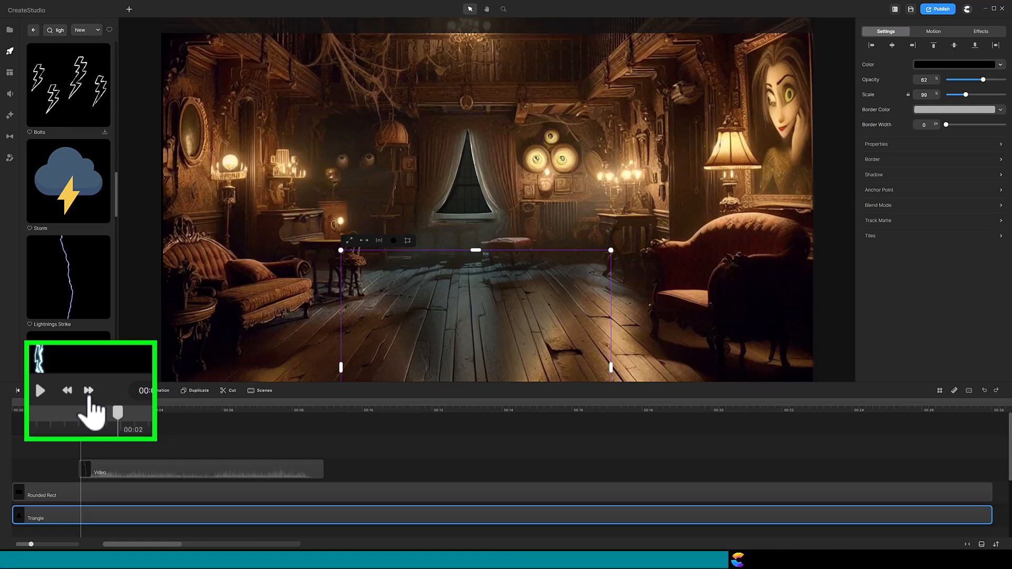
click(66, 392)
click(67, 392)
click(66, 392)
click(66, 392)
click(66, 392)
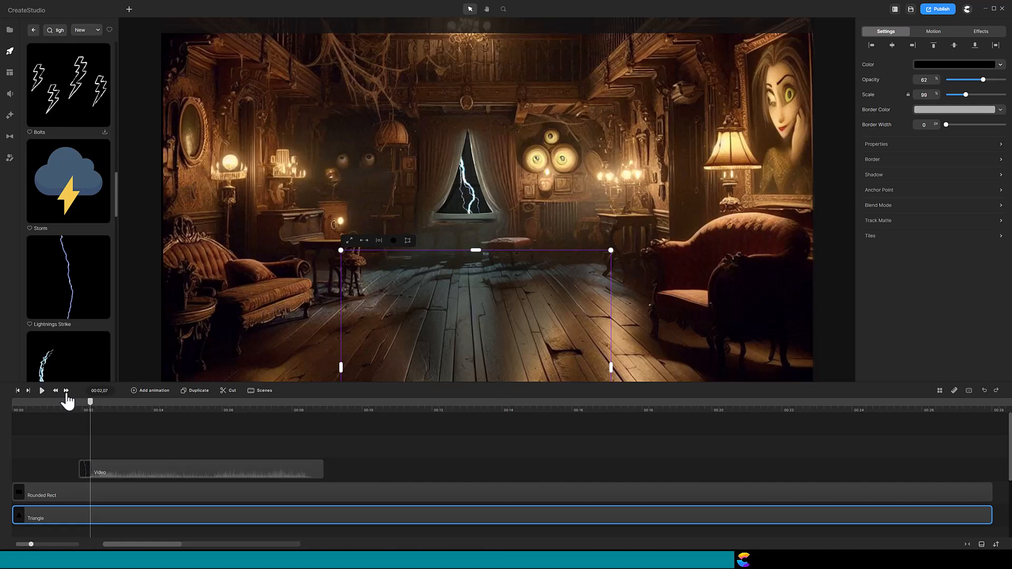
click(55, 393)
click(55, 393)
click(55, 392)
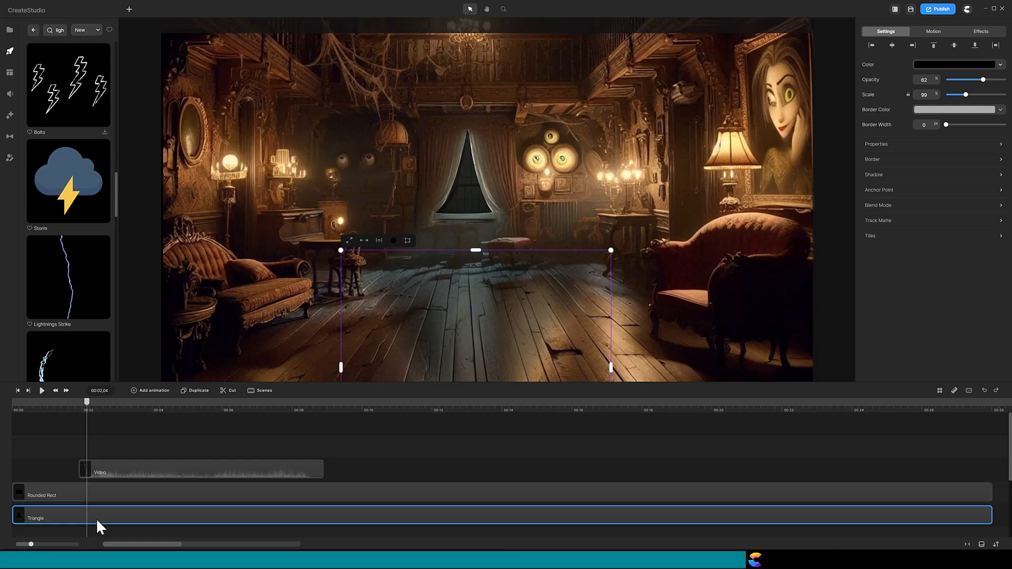
key(o)
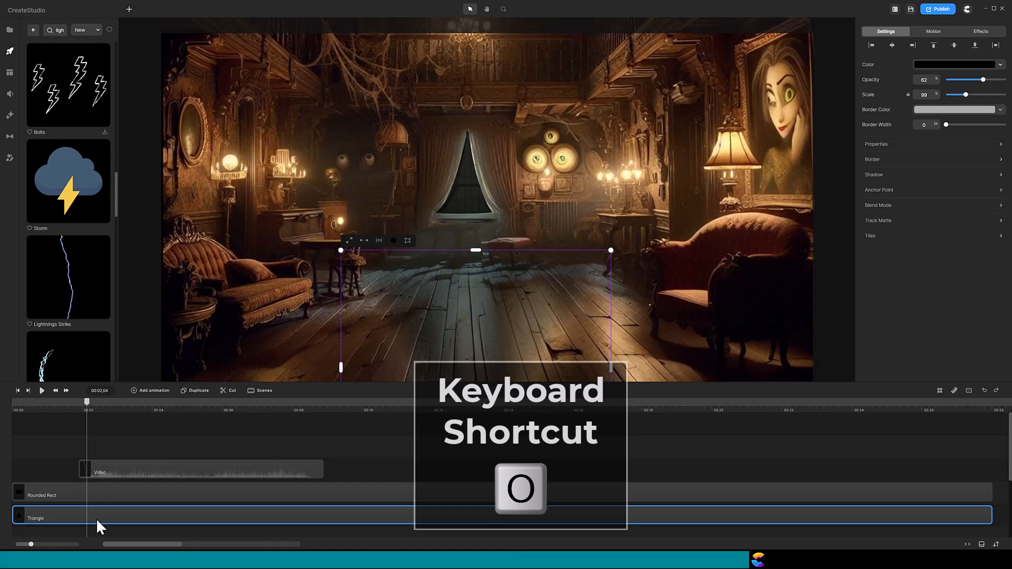
key(o)
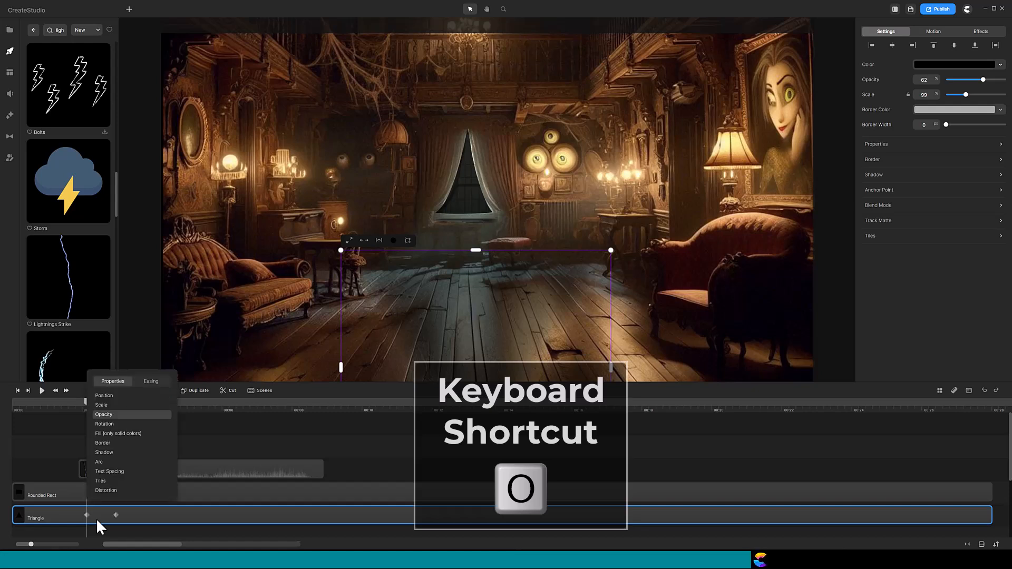
Add an opacity animation to the rounded rectangle at 00:02,04 and shorten it to end one frame on at 00:02,05.
click(80, 495)
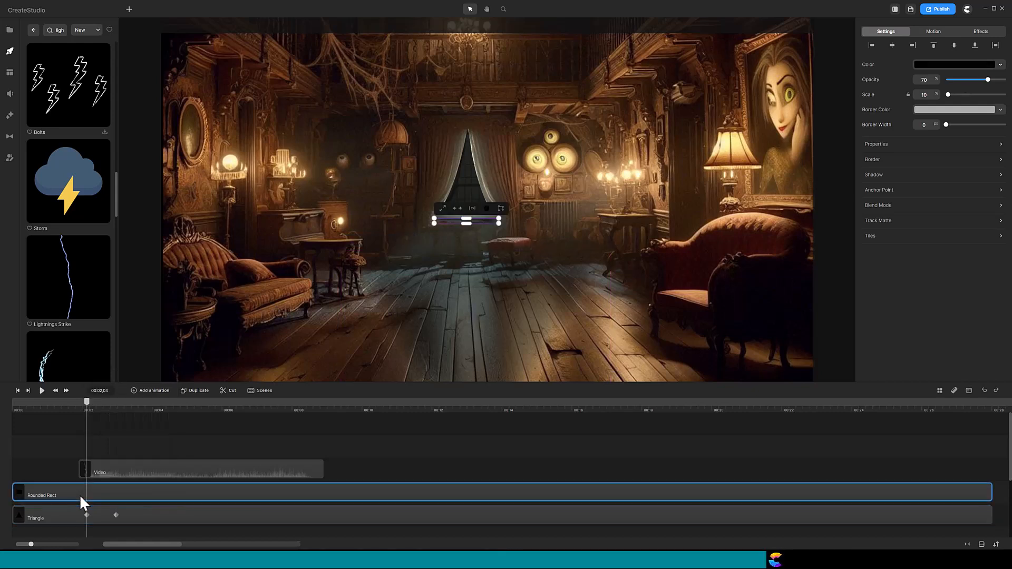
key(o)
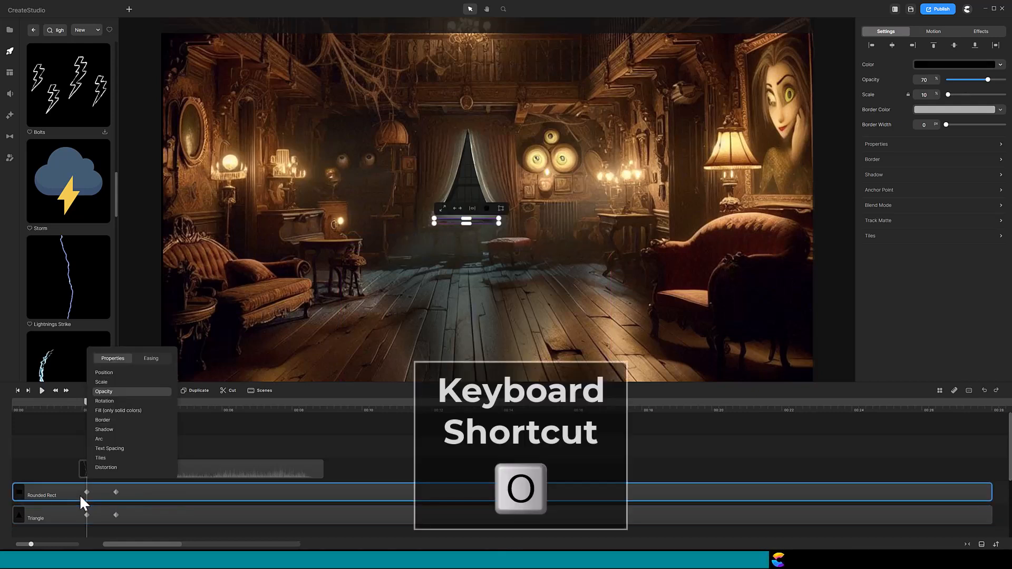
click(66, 391)
click(67, 391)
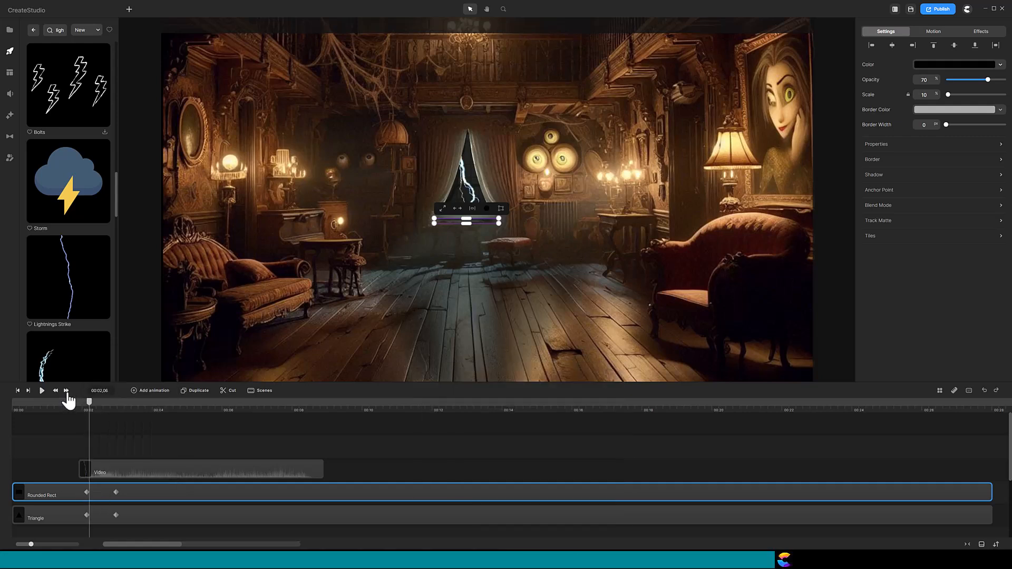
click(56, 391)
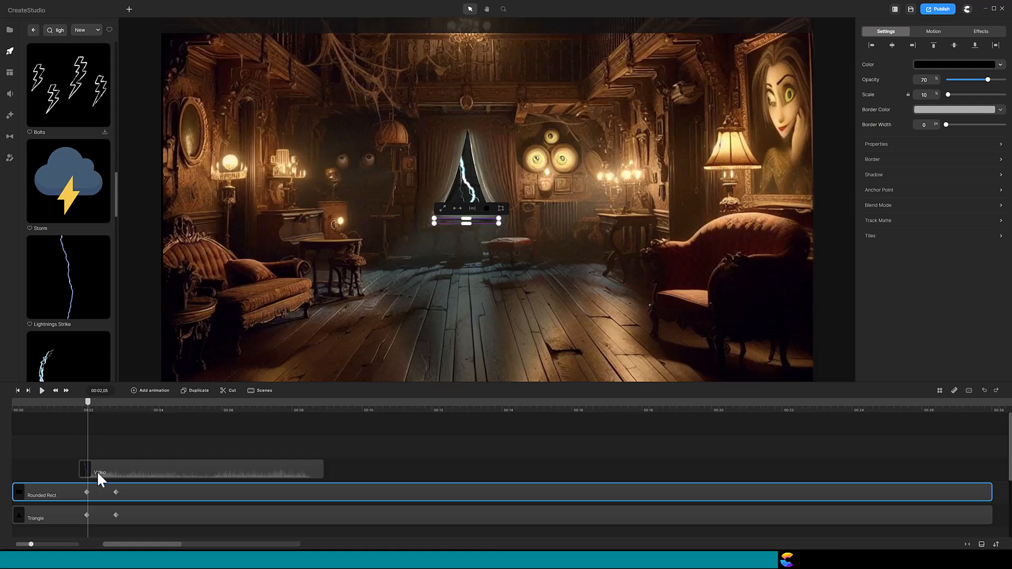
drag(115, 494, 82, 493)
drag(32, 544, 61, 544)
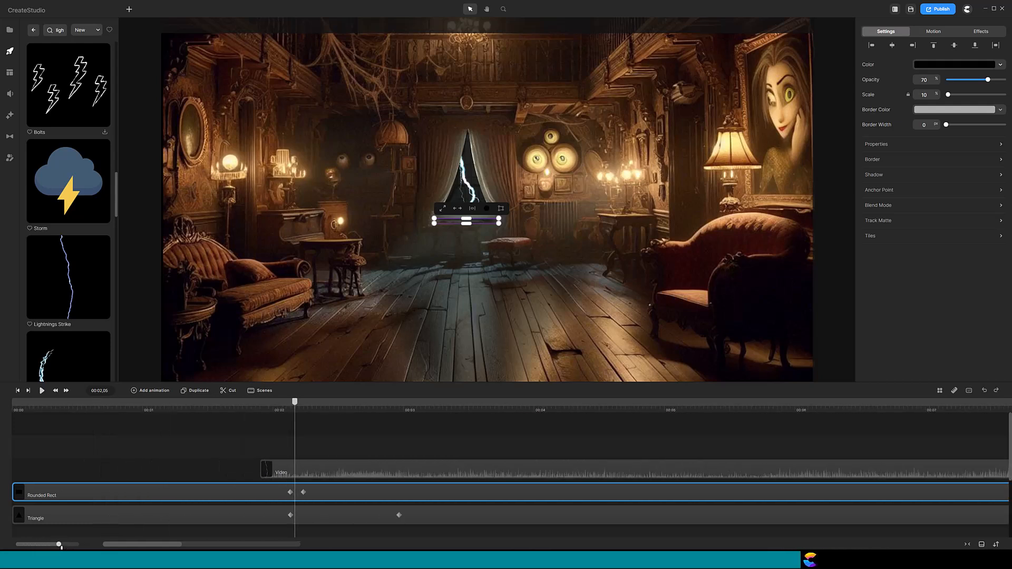
drag(329, 492, 318, 494)
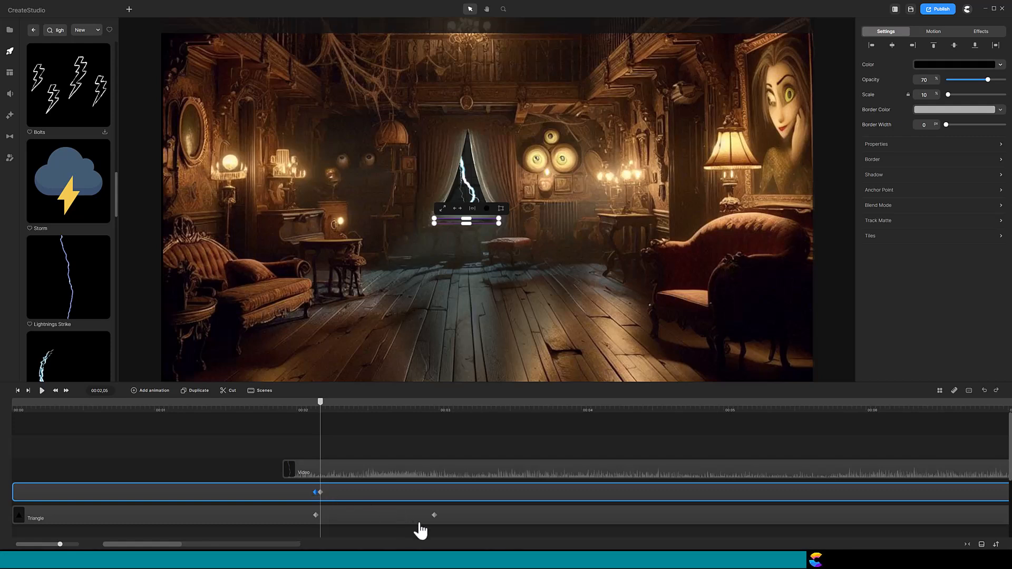
Shorten the triangle's opacity animation so it also ends at 00:02,05.
key(Left)
drag(434, 515, 318, 523)
click(317, 521)
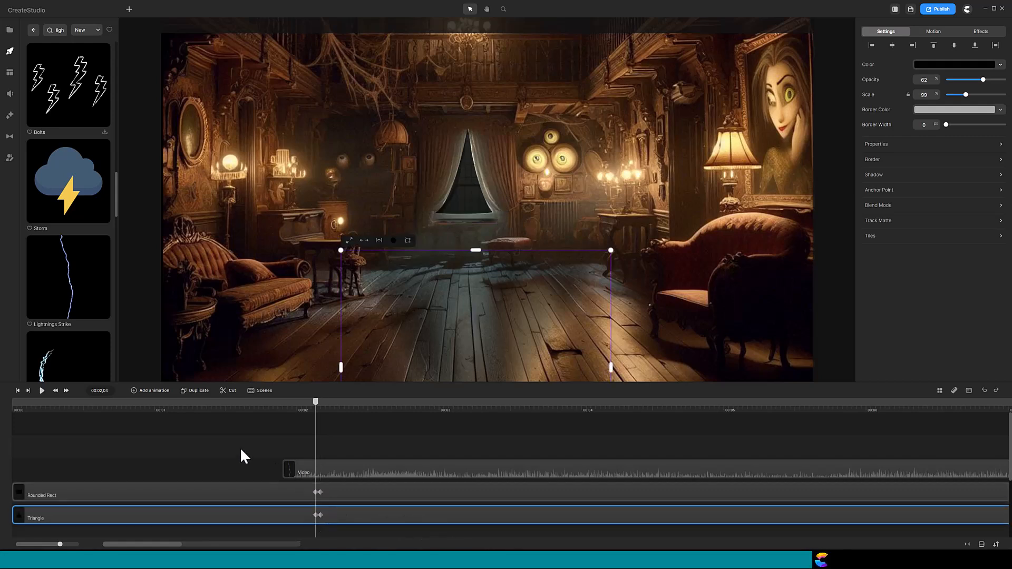
Set the opacity of both the triangle and the rounded rectangle to 0% at 00:02,05.
click(66, 391)
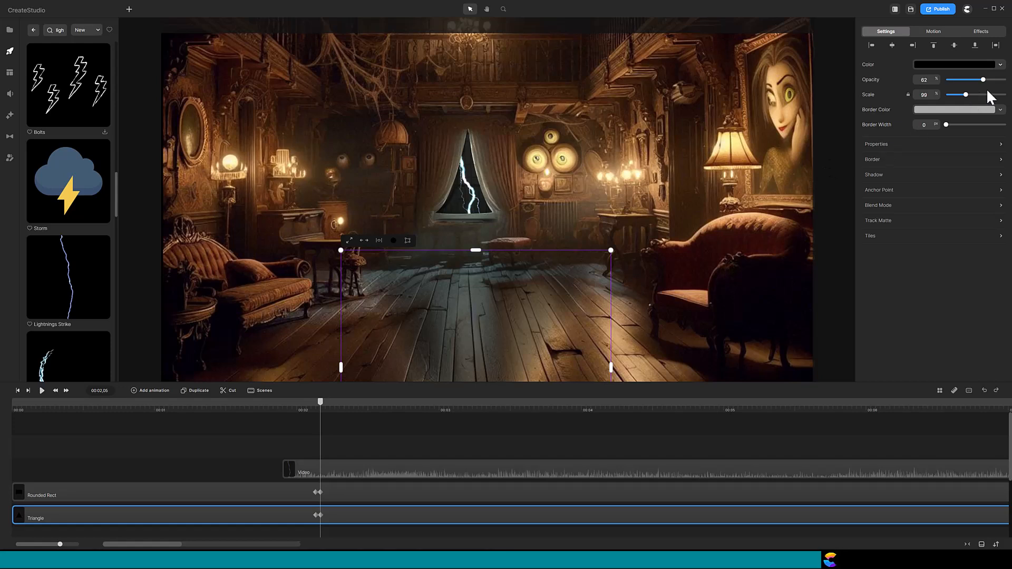
drag(983, 80, 944, 89)
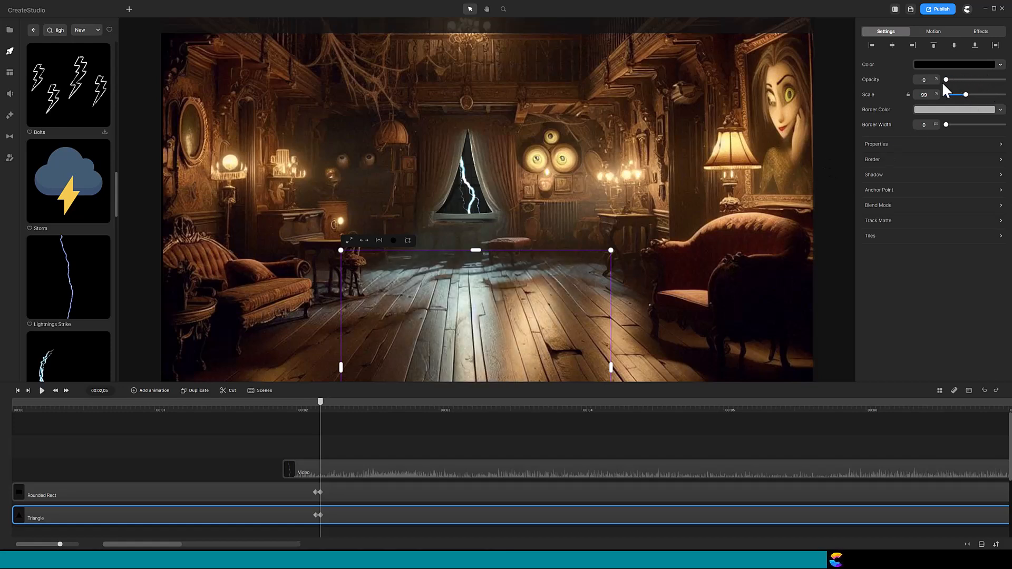
click(318, 493)
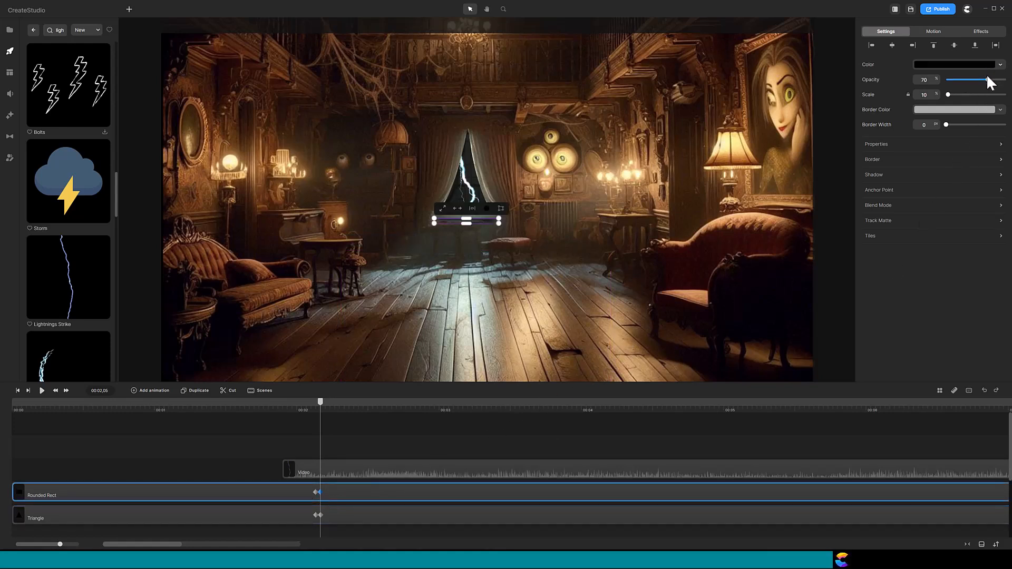
drag(987, 79, 946, 79)
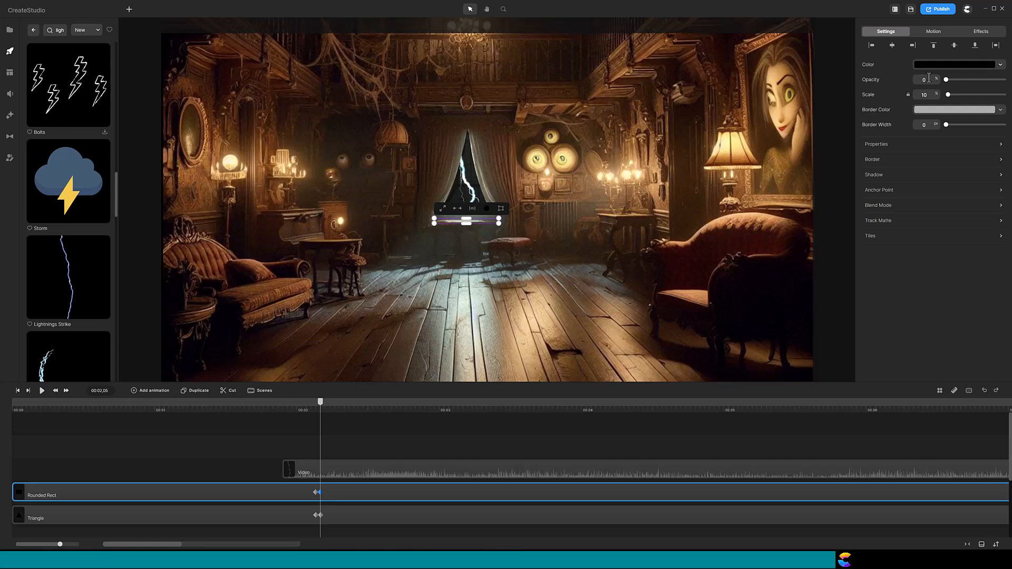
Add opacity animations to the rounded rectangle and the triangle at 00:02,11, the last frame of the first lightning flash.
click(66, 392)
click(66, 391)
click(66, 391)
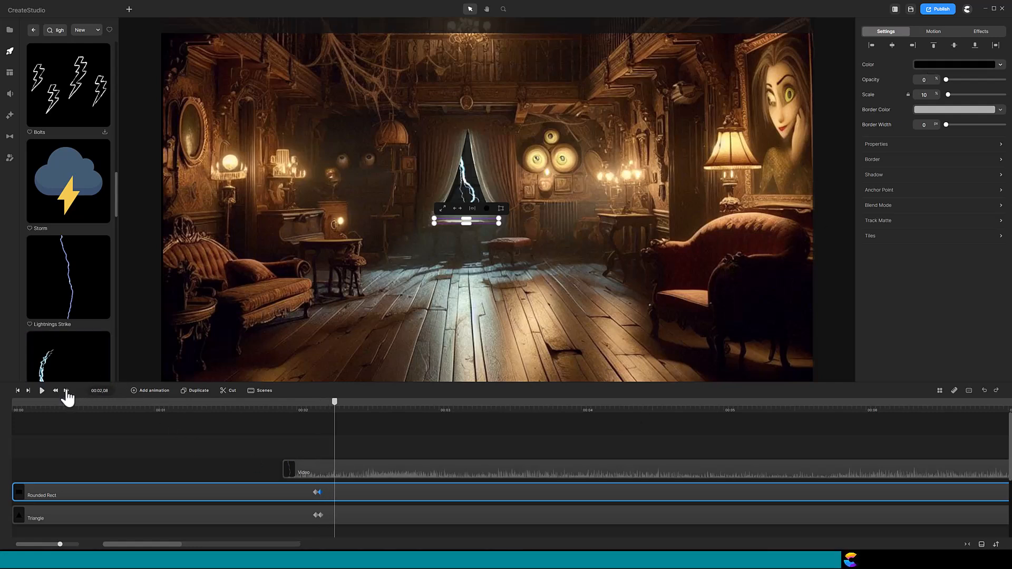
click(65, 391)
click(66, 391)
click(66, 391)
click(66, 391)
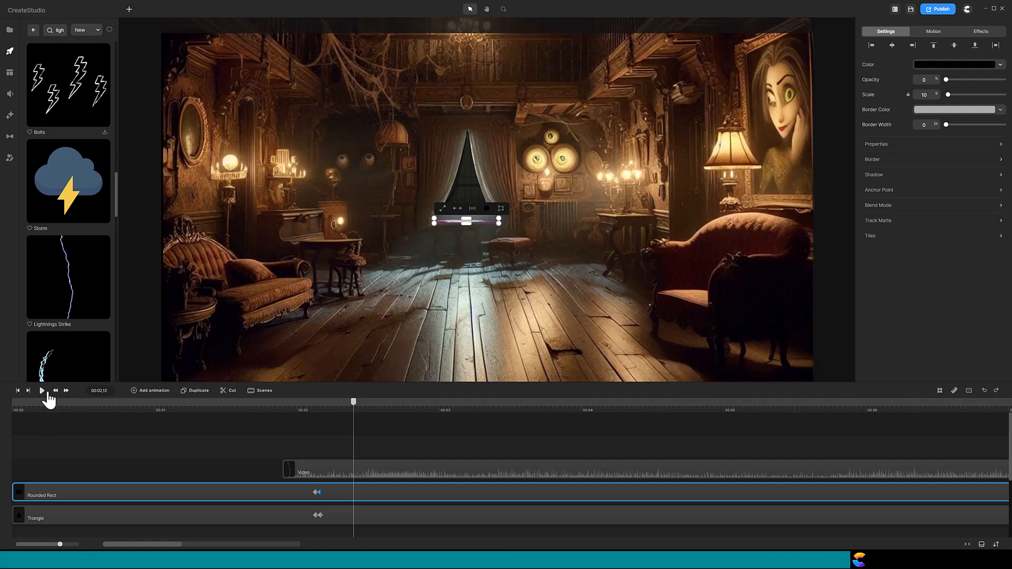
click(56, 391)
key(o)
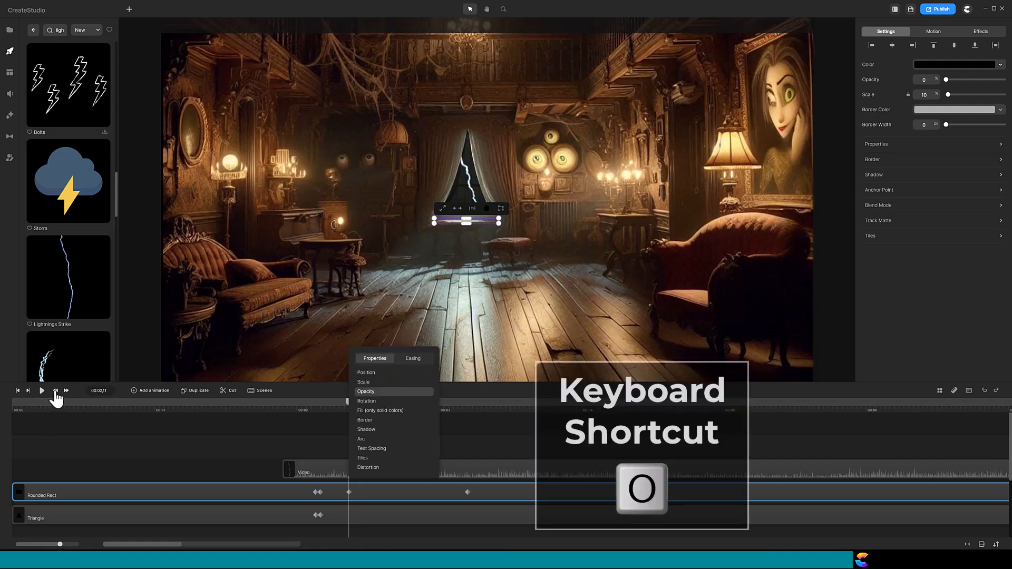
click(370, 517)
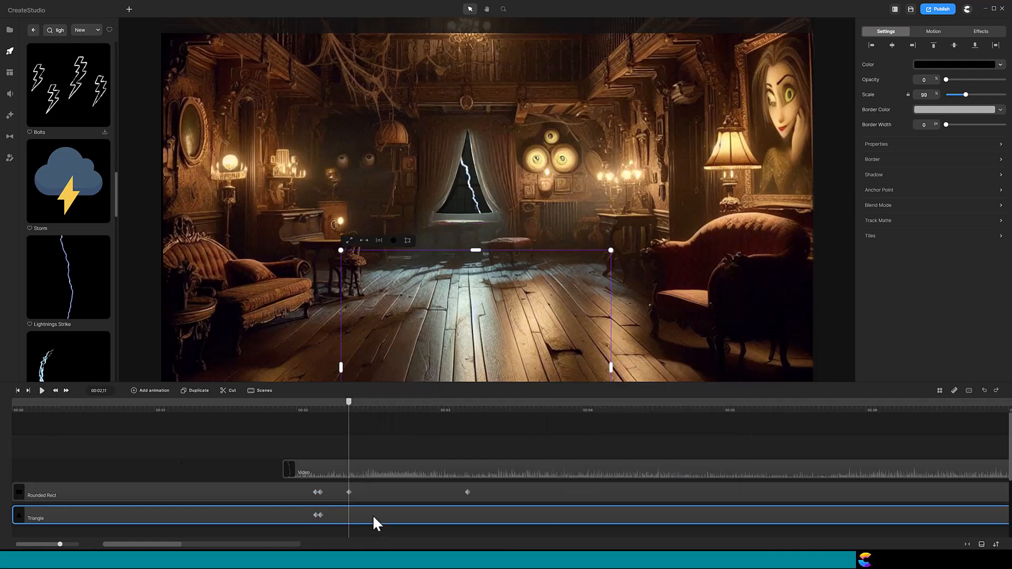
key(o)
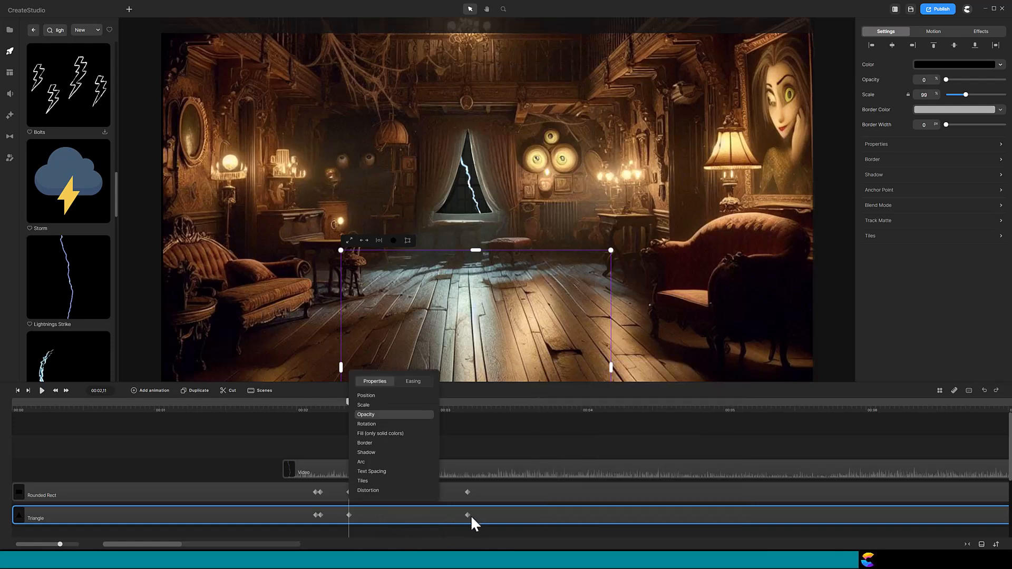
Shorten the new opacity animations on both shapes so they end at 00:02,12.
drag(467, 519, 352, 518)
drag(467, 492, 351, 492)
click(70, 392)
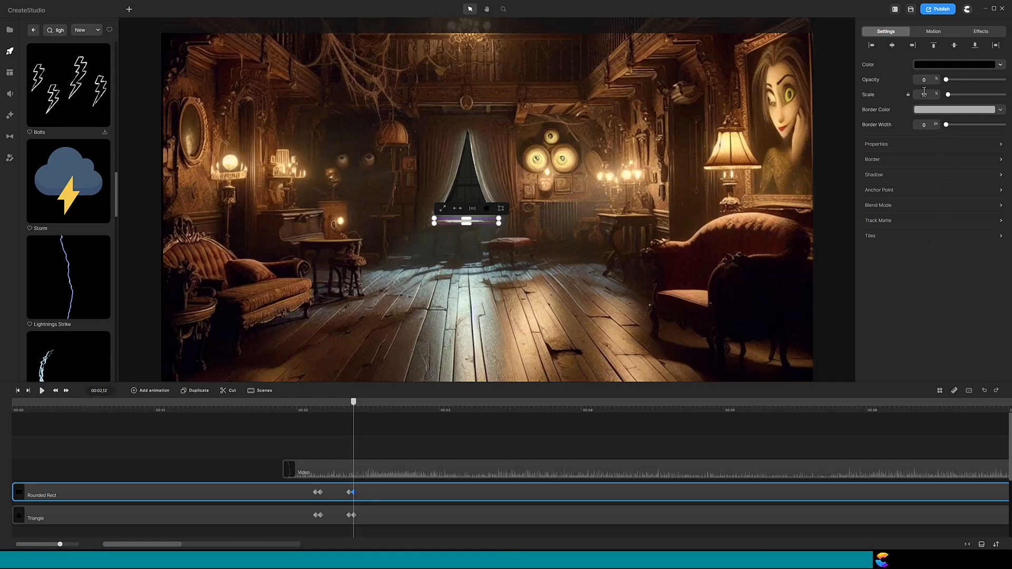
Set the opacity at 00:02,12 to 70% for the rounded rectangle and 62% for the triangle.
double_click(853, 128)
text(70)
key(Return)
click(351, 515)
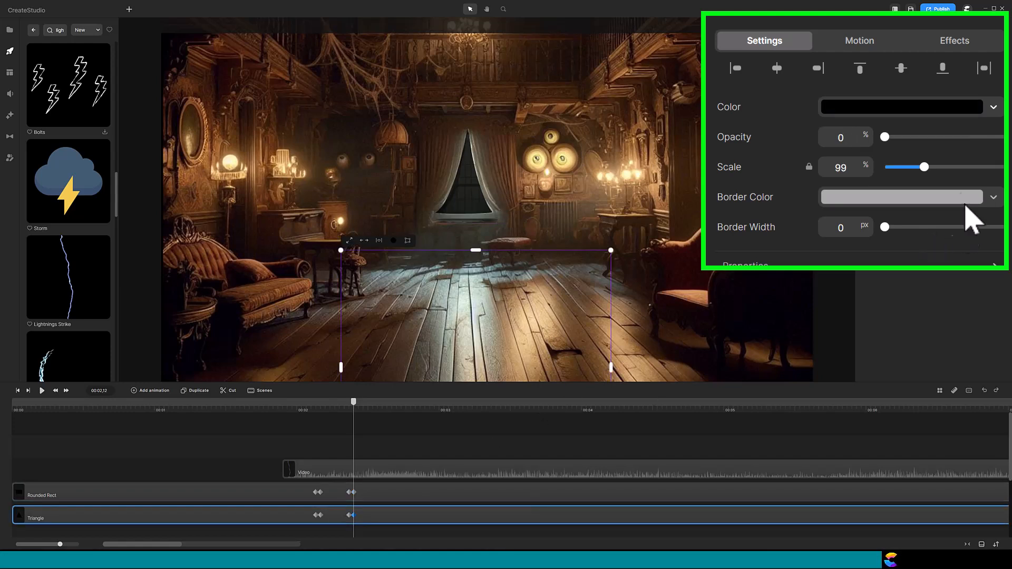
double_click(841, 138)
text(62)
key(Return)
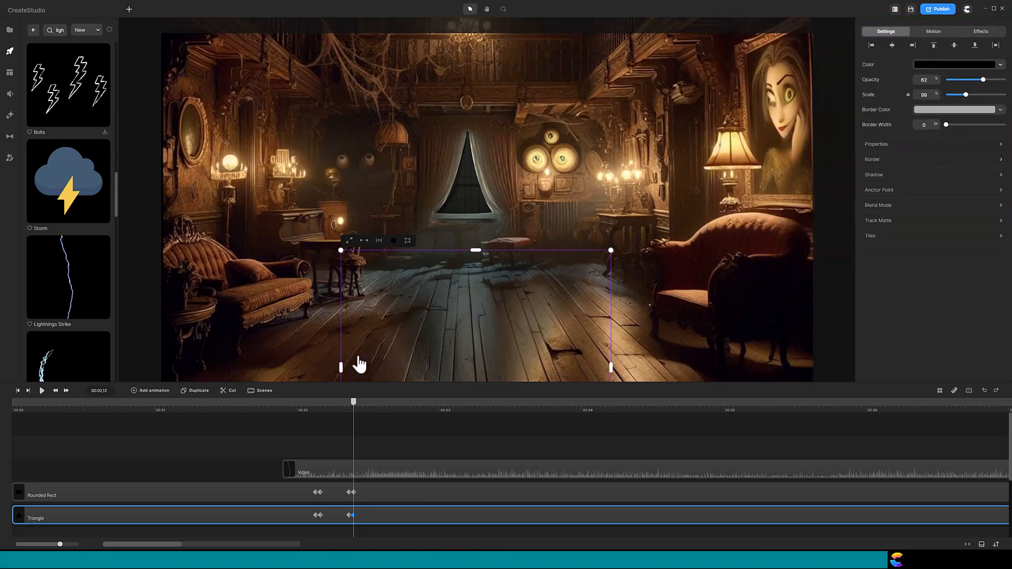
Add opacity animations to both shapes at 00:02,26 and shorten them to end at 00:02,27.
click(66, 393)
click(65, 393)
click(65, 393)
click(408, 494)
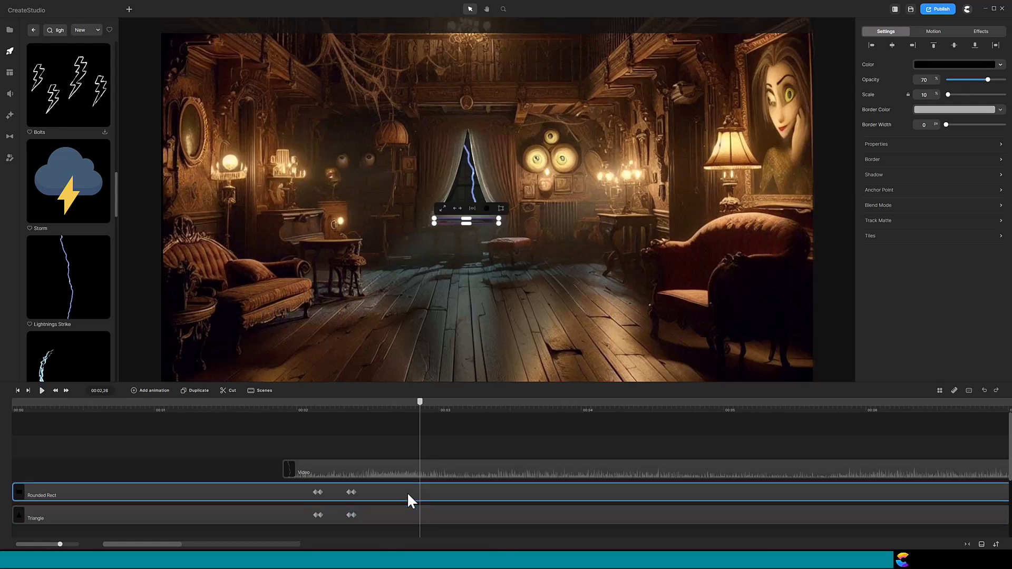
key(a)
click(413, 517)
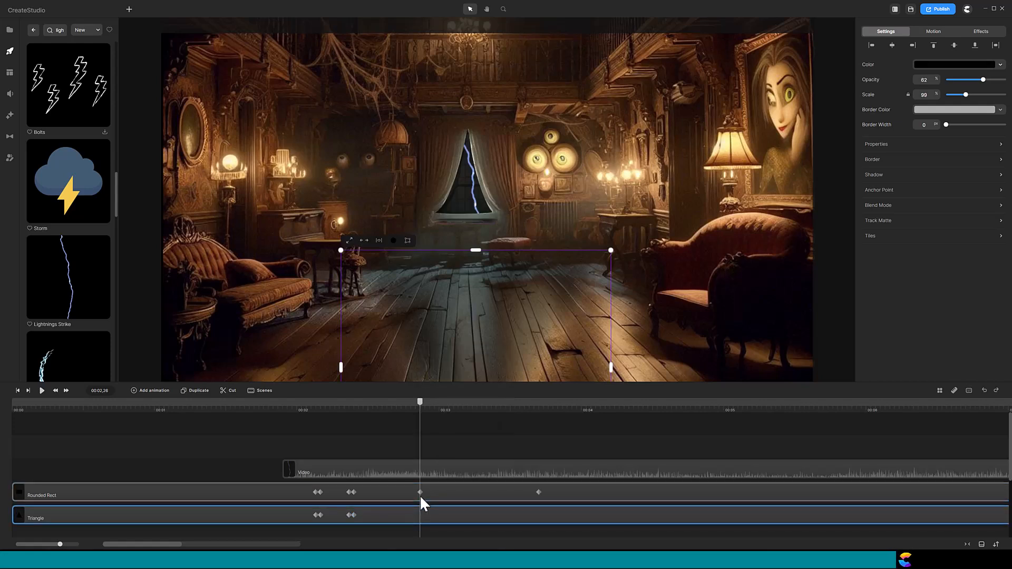
key(a)
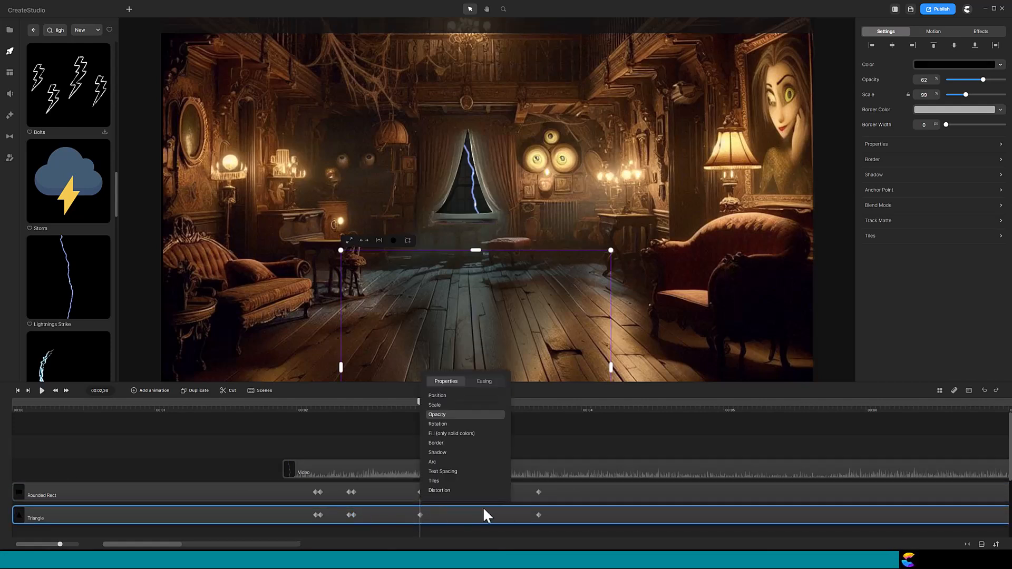
click(528, 497)
drag(538, 492, 422, 493)
Set the opacity at 00:02,27 to 30% for the rounded rectangle and 25% for the triangle.
click(424, 495)
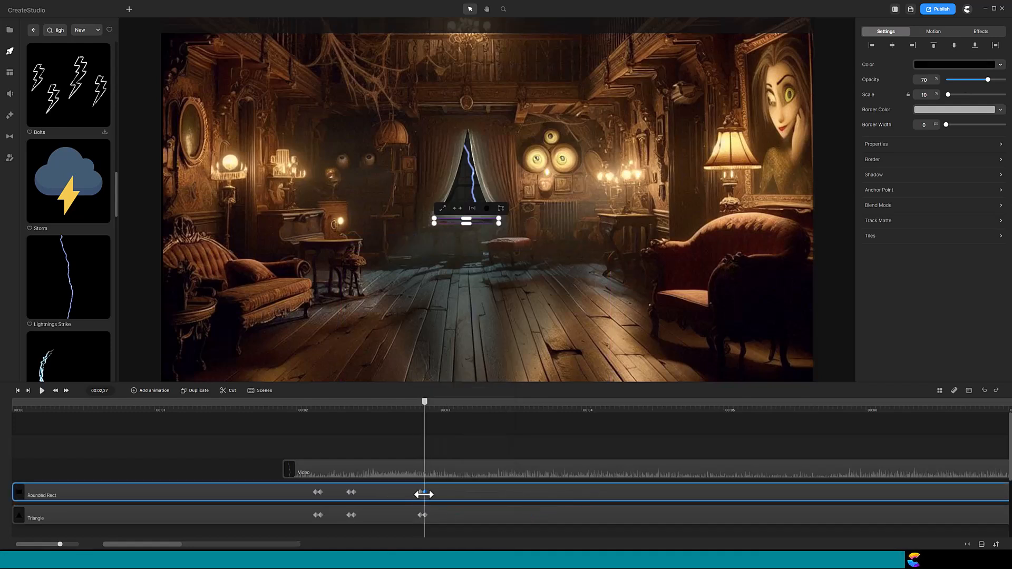
click(920, 81)
text(30)
key(Return)
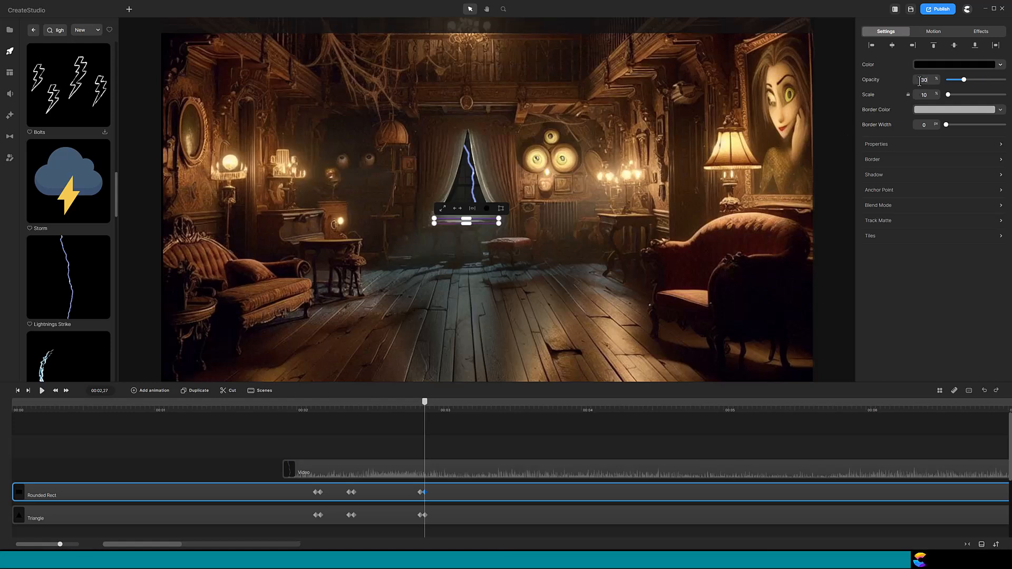
click(424, 517)
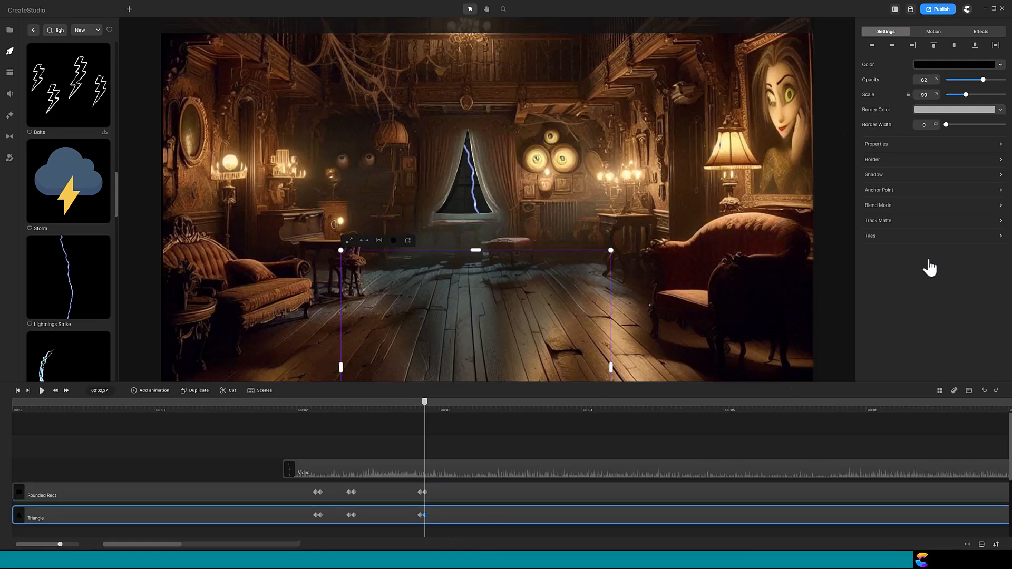
click(929, 83)
text(25)
key(Return)
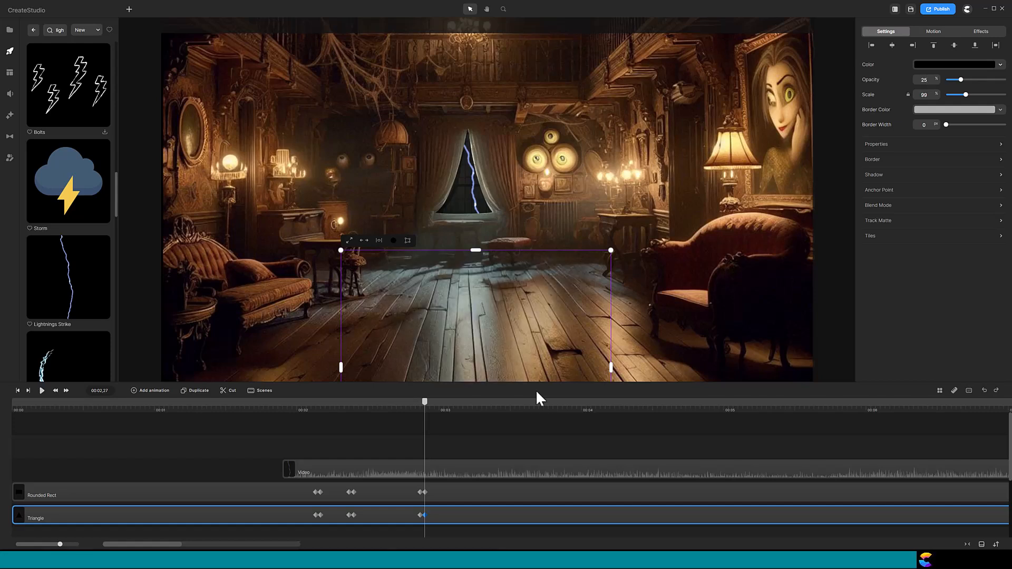
Add opacity animations to both shapes from 00:03,01 to 00:03,02 and set the rounded rectangle's end opacity to 70%.
click(66, 391)
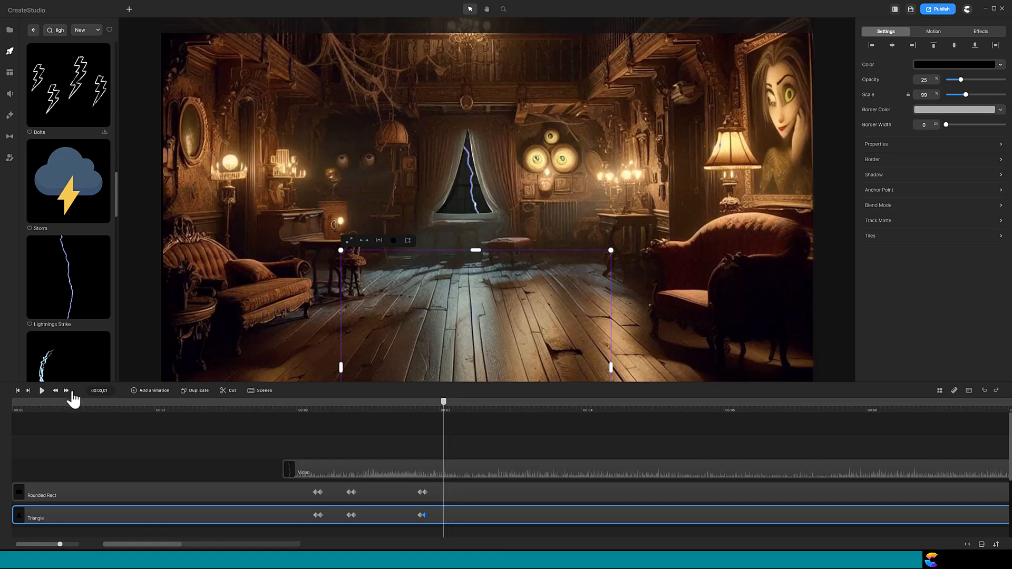
click(69, 390)
click(439, 495)
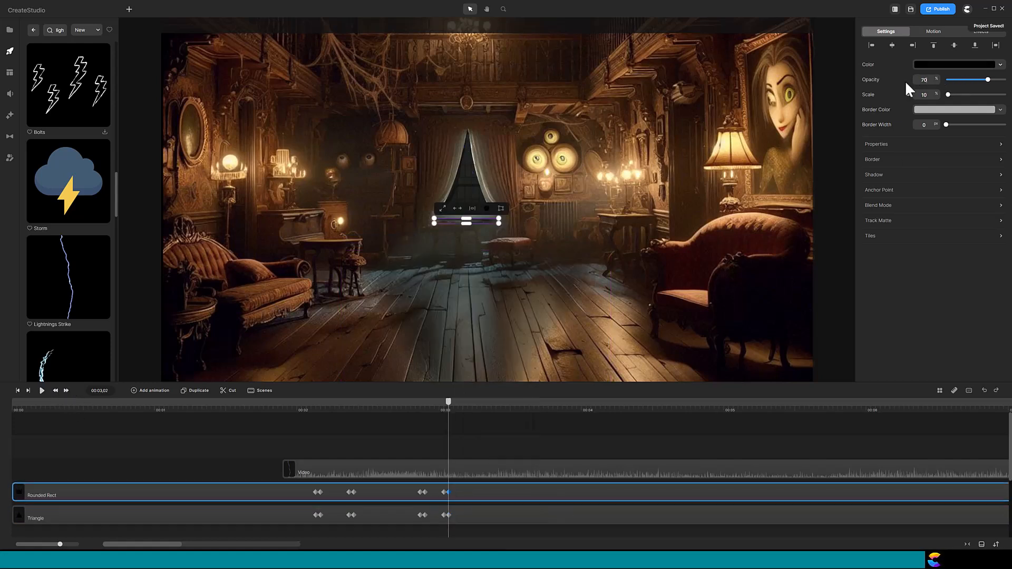
Add opacity animations ending at 00:04,07 to both shapes and set the rounded rectangle's opacity there to 0%.
click(67, 391)
click(150, 391)
click(481, 515)
click(150, 391)
drag(723, 515, 614, 515)
drag(723, 492, 615, 493)
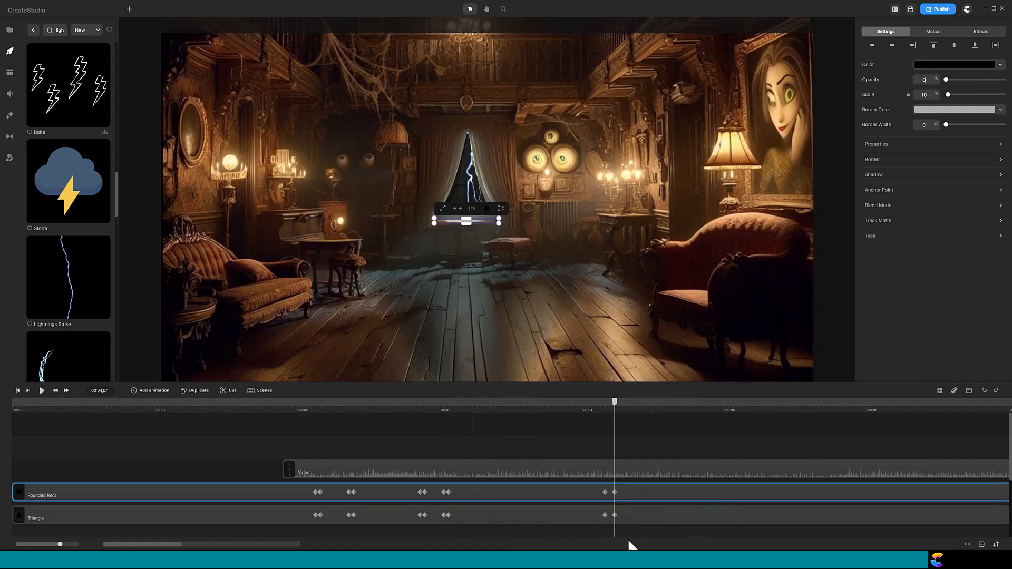
click(615, 515)
Add opacity animations ending at 00:04,16 to both shapes and set the triangle's opacity there to 62%.
click(66, 390)
click(67, 391)
click(151, 390)
click(680, 414)
click(646, 495)
click(923, 80)
text(62)
click(657, 515)
text(62)
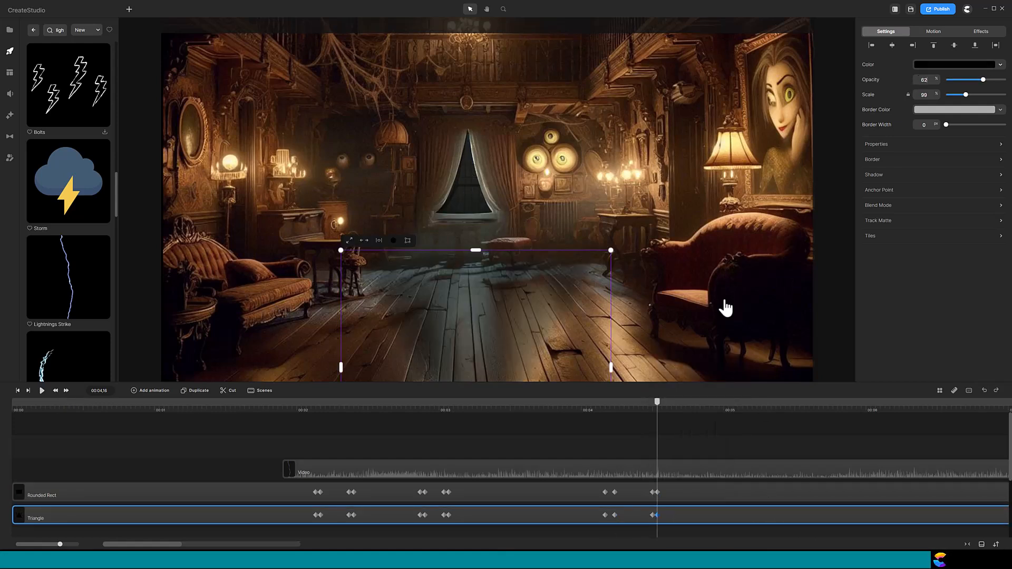
Add short opacity animations to both shapes for the flash at about 00:05 and set the rounded rectangle's end opacity to 57%.
click(56, 391)
click(150, 390)
click(820, 496)
drag(847, 493, 738, 493)
drag(848, 515, 738, 515)
click(924, 79)
click(738, 492)
text(57)
Add opacity animations ending at 00:05,10 to both shapes and set the rounded rectangle's opacity there to 70%.
click(55, 390)
click(150, 391)
click(783, 520)
click(150, 390)
click(922, 80)
text(70)
click(771, 493)
text(70)
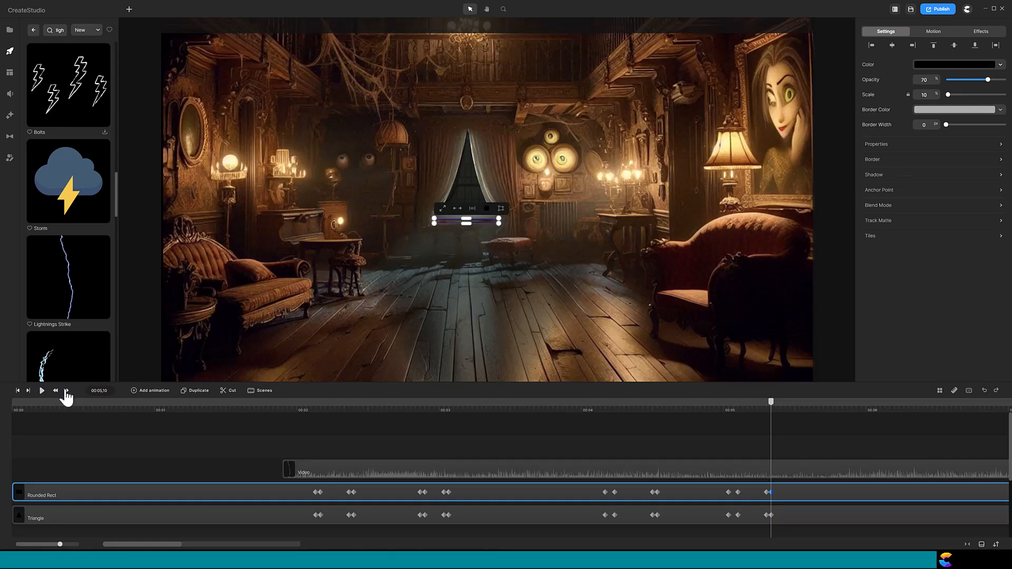
Add opacity animations ending at 00:06,14 to both shapes and set the rounded rectangle's opacity there to 0%.
click(56, 391)
scroll(447, 493, right, 5)
click(150, 391)
click(66, 391)
drag(574, 515, 469, 516)
drag(574, 493, 469, 493)
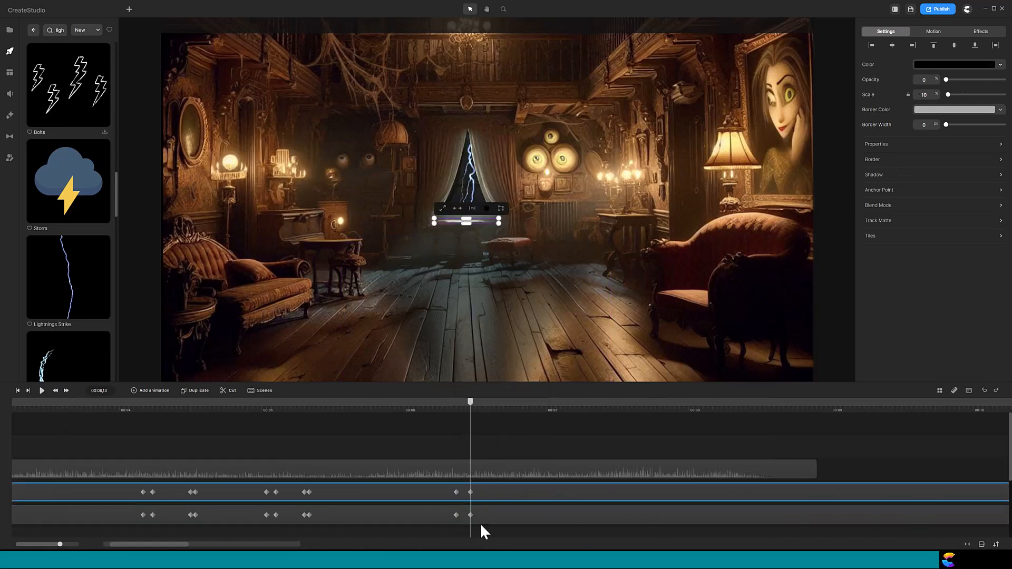
click(469, 515)
Add opacity animations ending at 00:06,25 to both shapes and set the triangle's opacity there to 62%.
click(66, 391)
click(67, 390)
click(150, 391)
drag(635, 515, 522, 515)
drag(634, 492, 522, 493)
click(926, 80)
click(522, 515)
click(926, 79)
text(62)
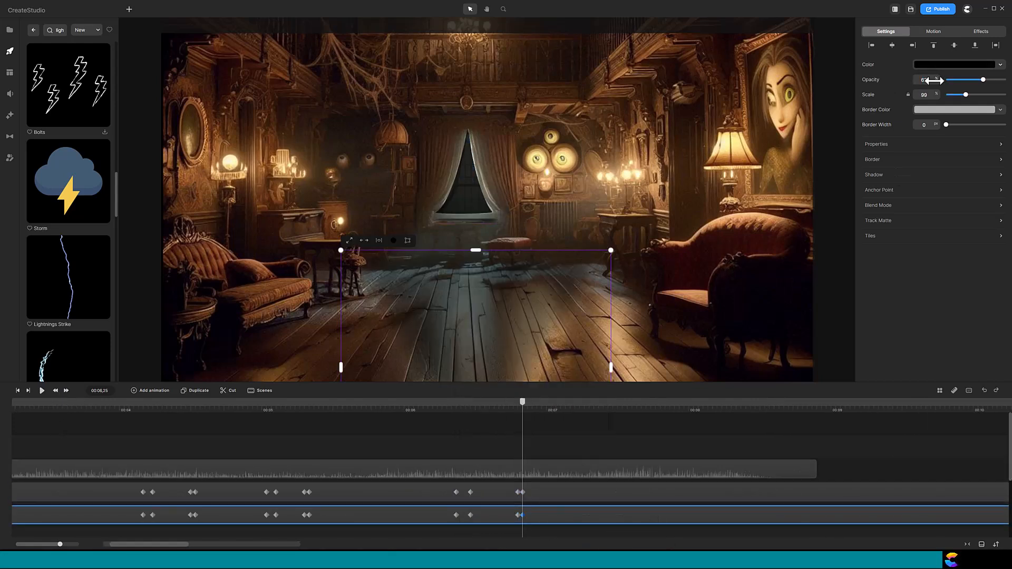
Add opacity animations to both shapes for the flash shortly after 00:07 and shorten them to one frame.
click(55, 390)
click(150, 391)
drag(703, 515, 587, 519)
drag(702, 492, 589, 492)
click(589, 492)
Add one-frame opacity animations to both shapes at the end of the last flash and set the rounded rectangle's end opacity to 70%.
click(67, 390)
click(150, 390)
drag(740, 492, 614, 490)
click(614, 515)
click(150, 391)
drag(740, 515, 627, 515)
click(627, 515)
click(926, 80)
click(627, 493)
click(926, 80)
text(70)
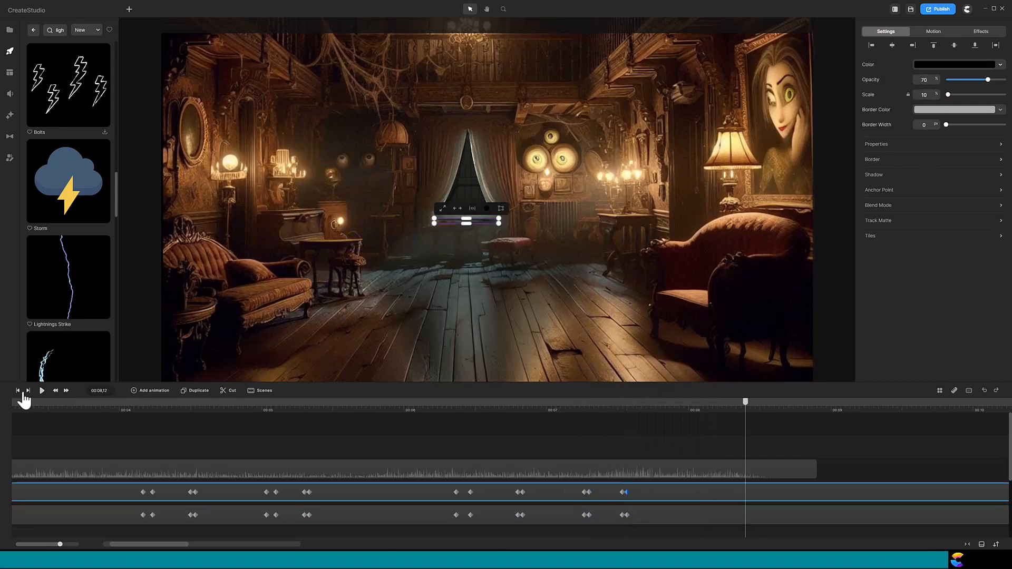
Play the scene from the start to check the shadow opacity changes against the lightning flashes.
click(18, 392)
drag(61, 546, 55, 545)
click(42, 391)
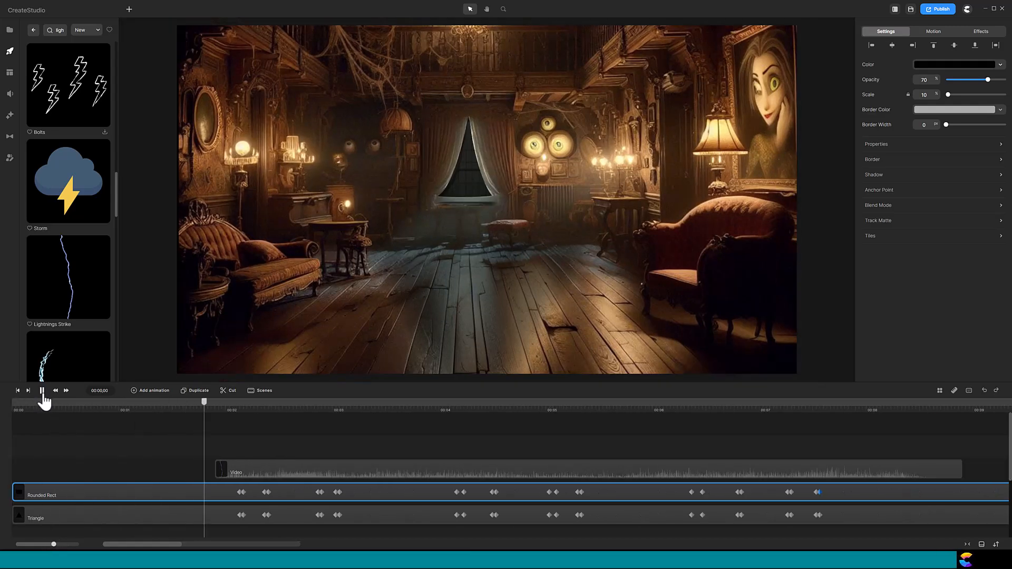